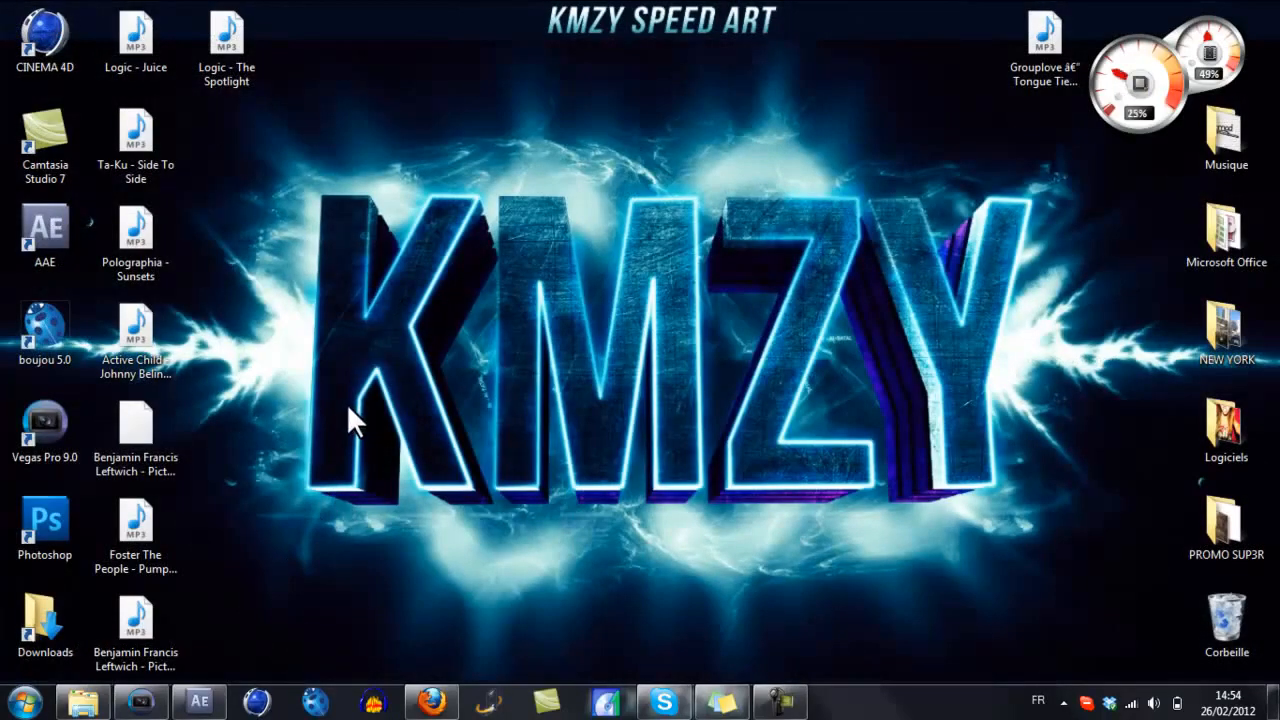
Open the Acid SNPx Birthday Tage folder inside Edits en cours and look through its files.
click(83, 702)
double_click(278, 277)
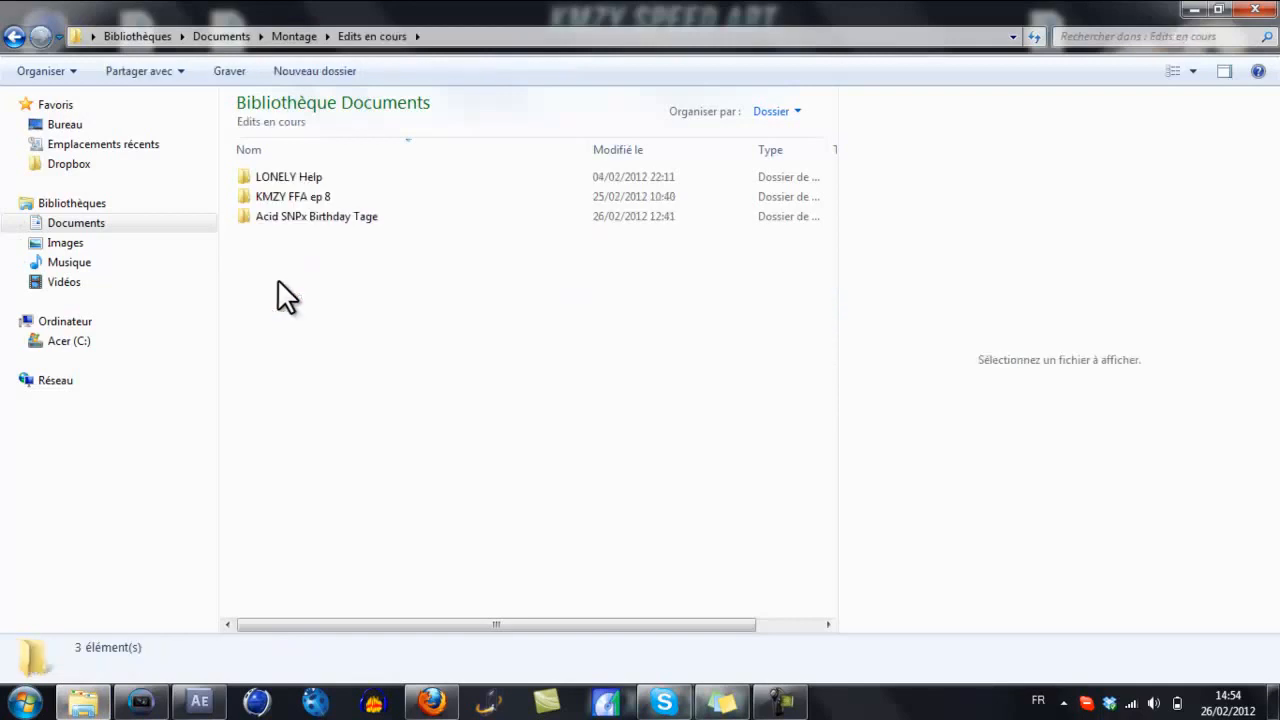
double_click(309, 216)
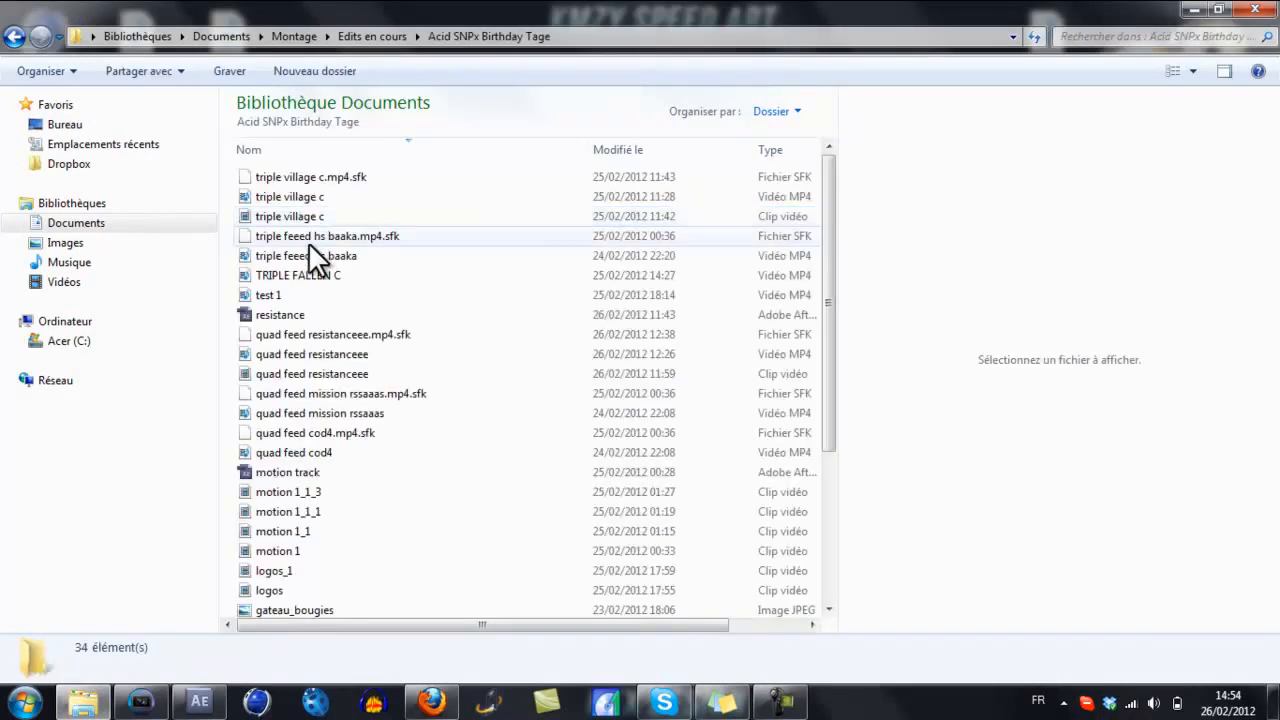
scroll(323, 288, down, 4)
scroll(323, 288, up, 4)
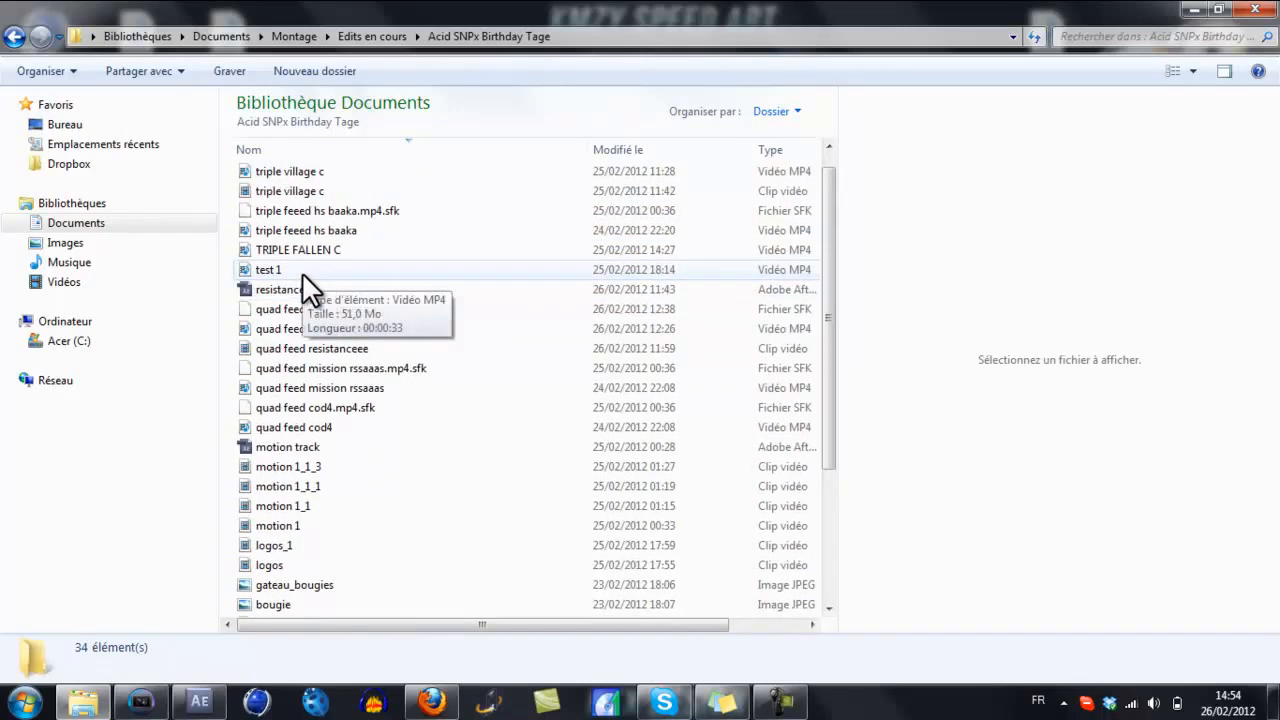
Play the test 1 video from the folder and close the player.
click(303, 266)
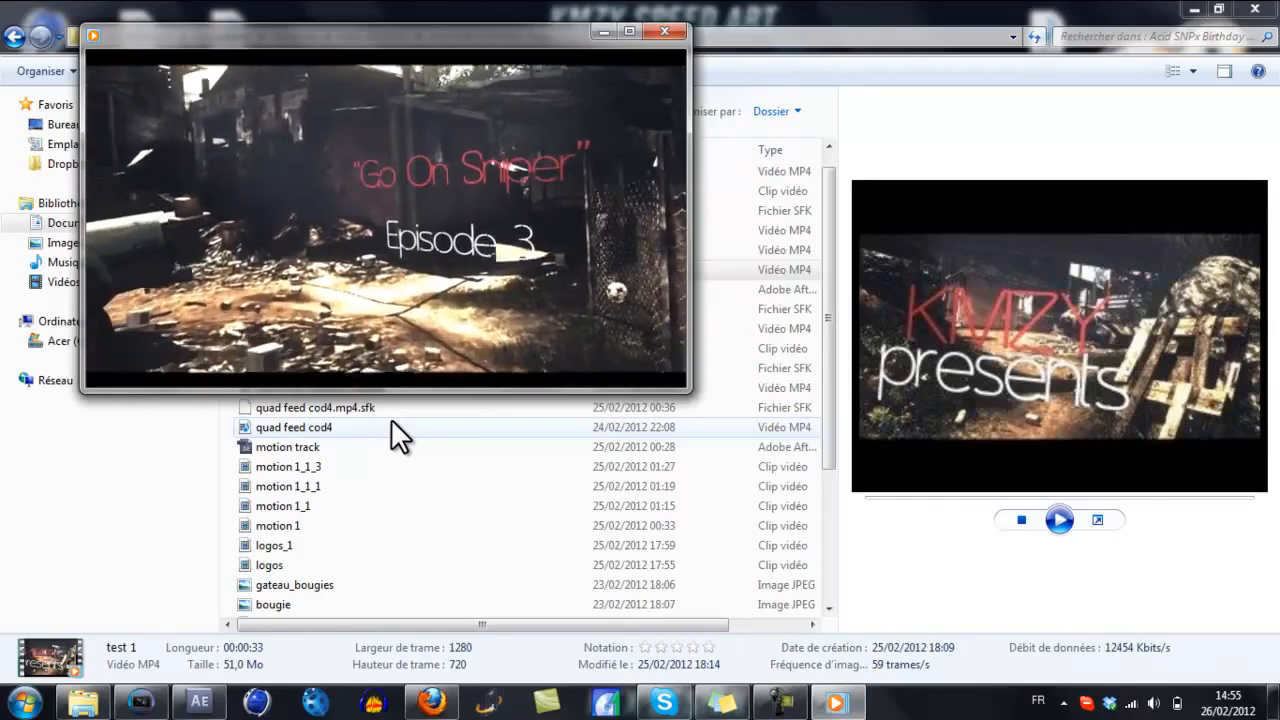
mouse_move(369, 374)
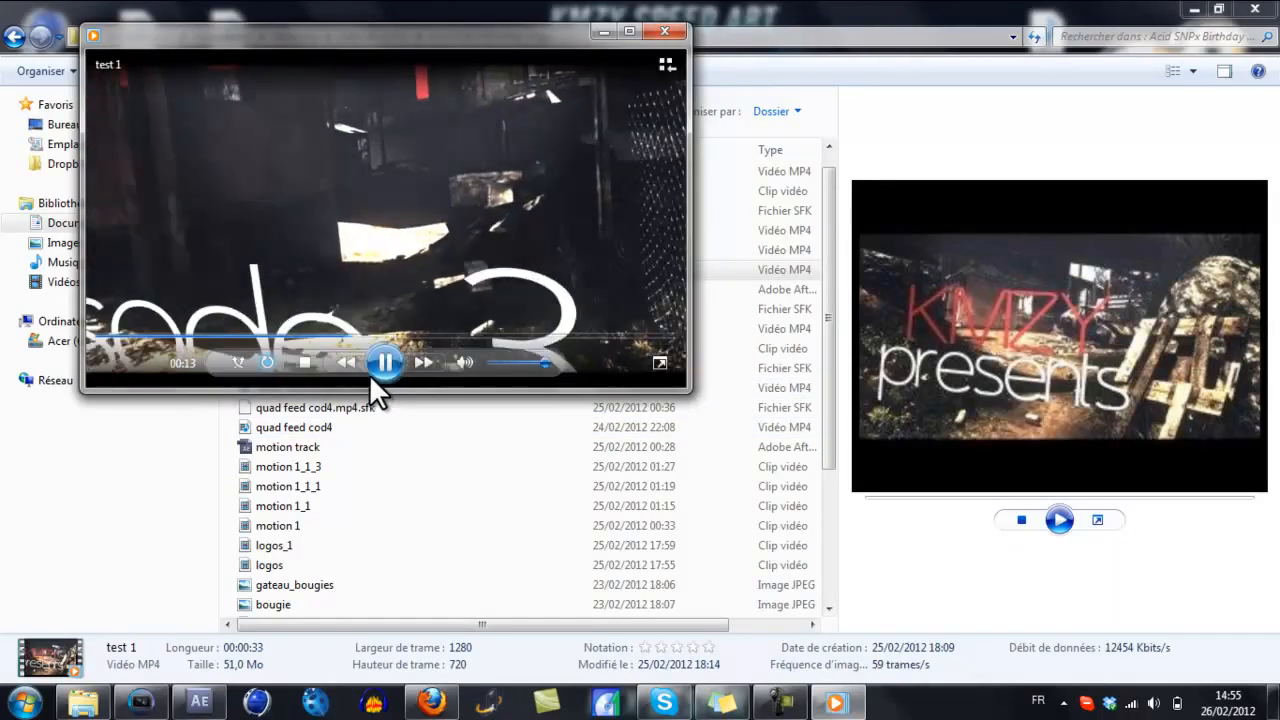
click(661, 50)
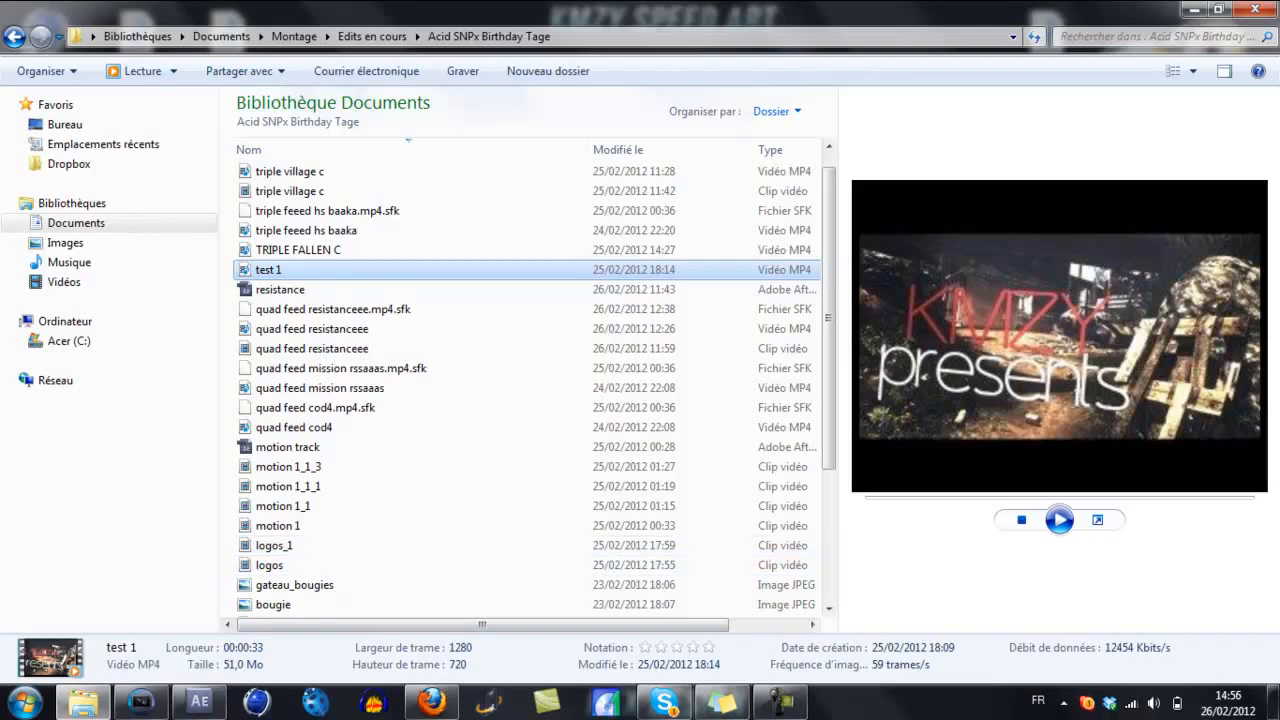
Switch to After Effects, apply The Foundry's CameraTracker effect to the ciné statue clip and track its features.
click(199, 703)
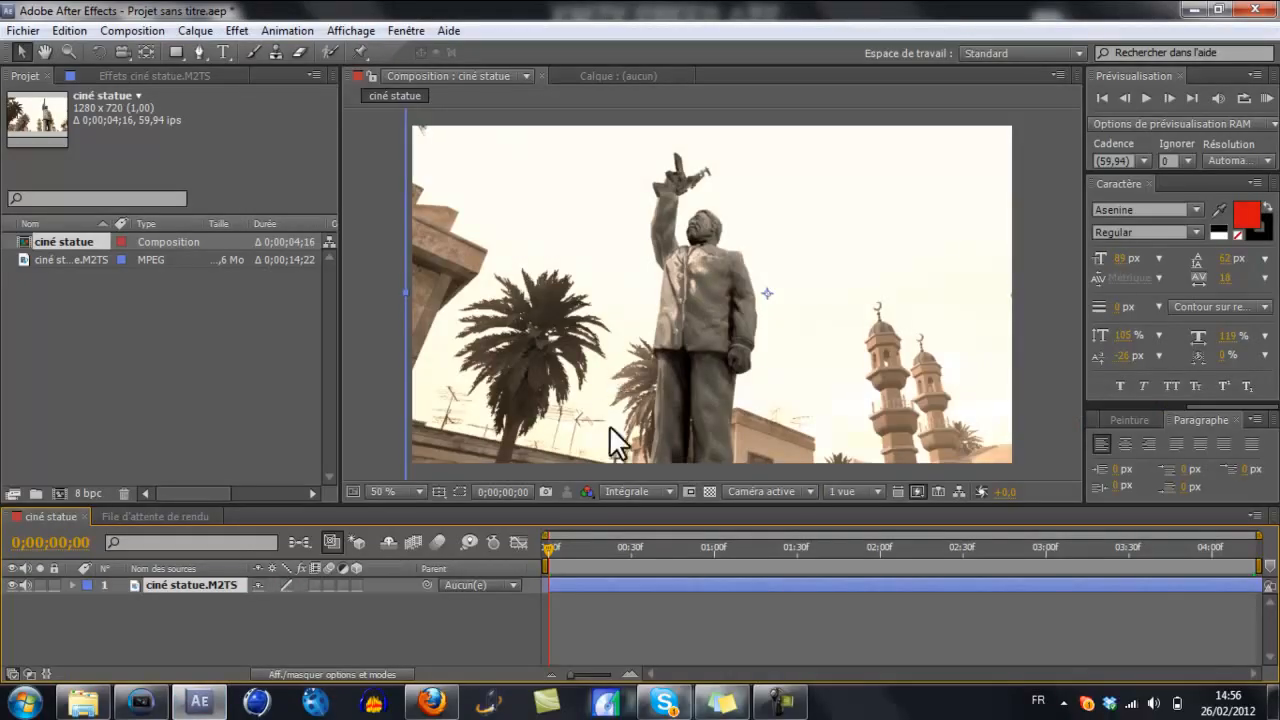
mouse_move(549, 551)
mouse_down()
mouse_move(620, 571)
mouse_move(1140, 560)
mouse_move(546, 566)
mouse_up()
click(233, 30)
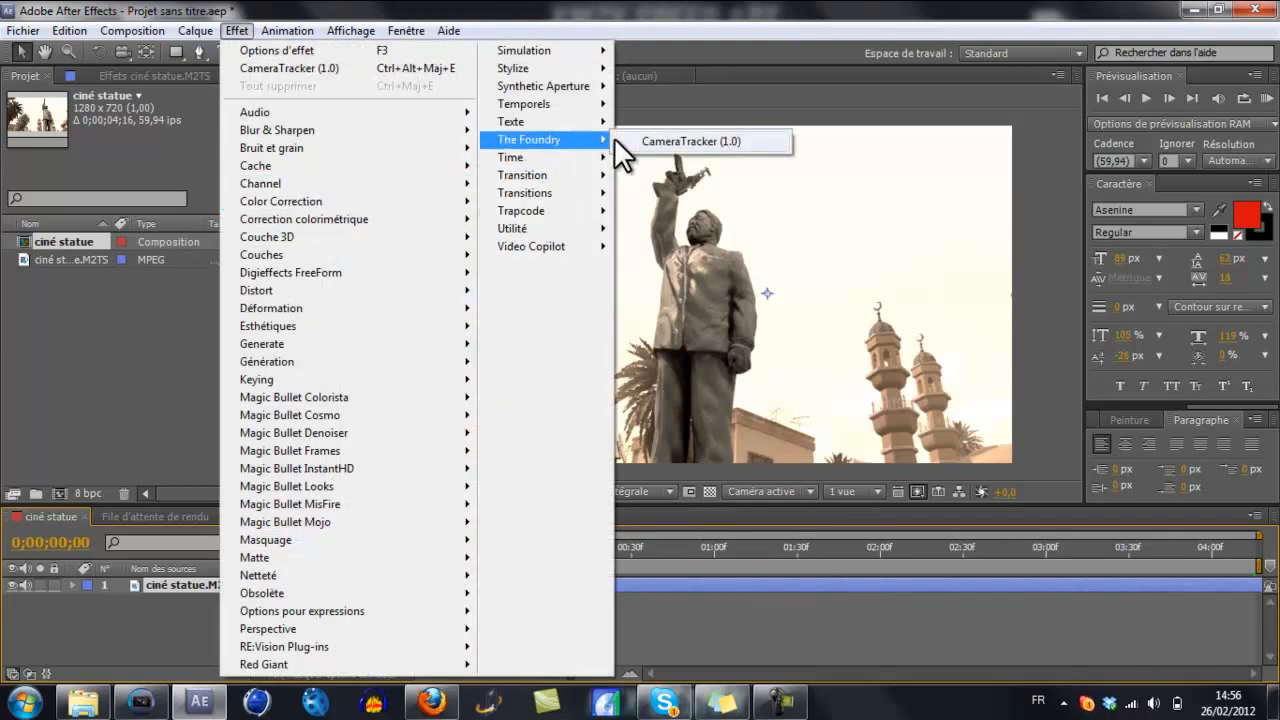
click(622, 142)
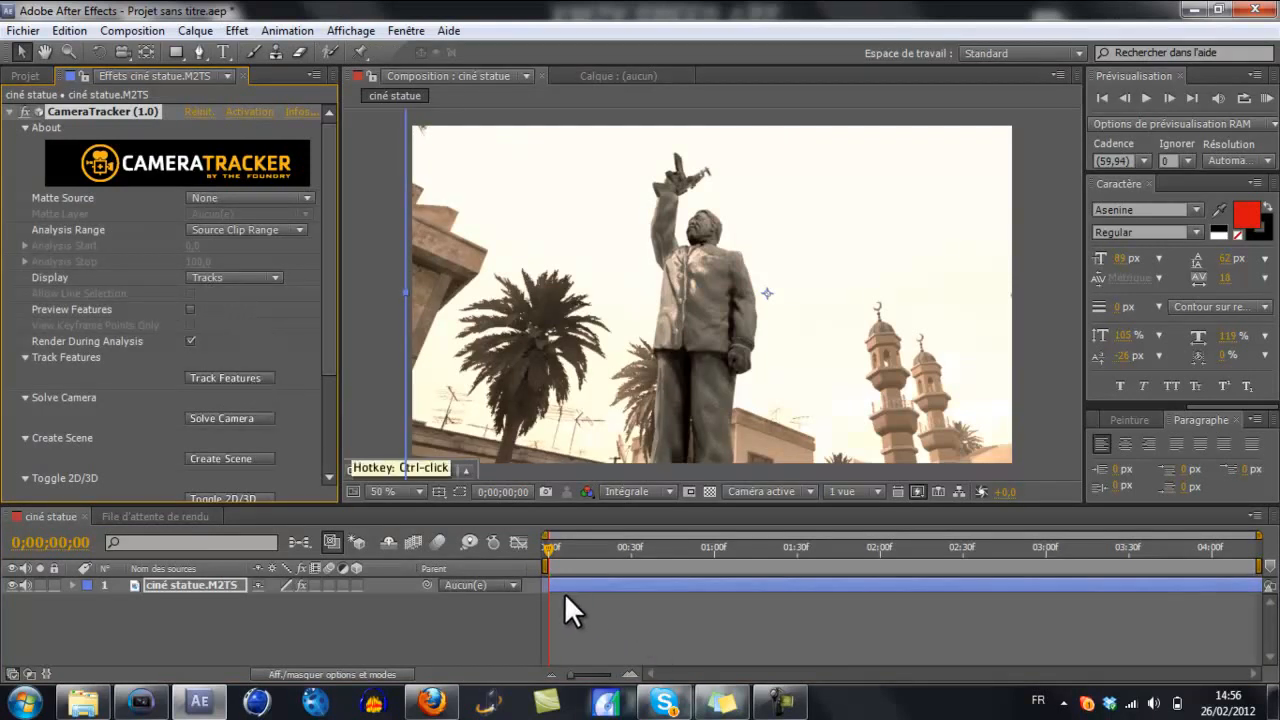
click(250, 378)
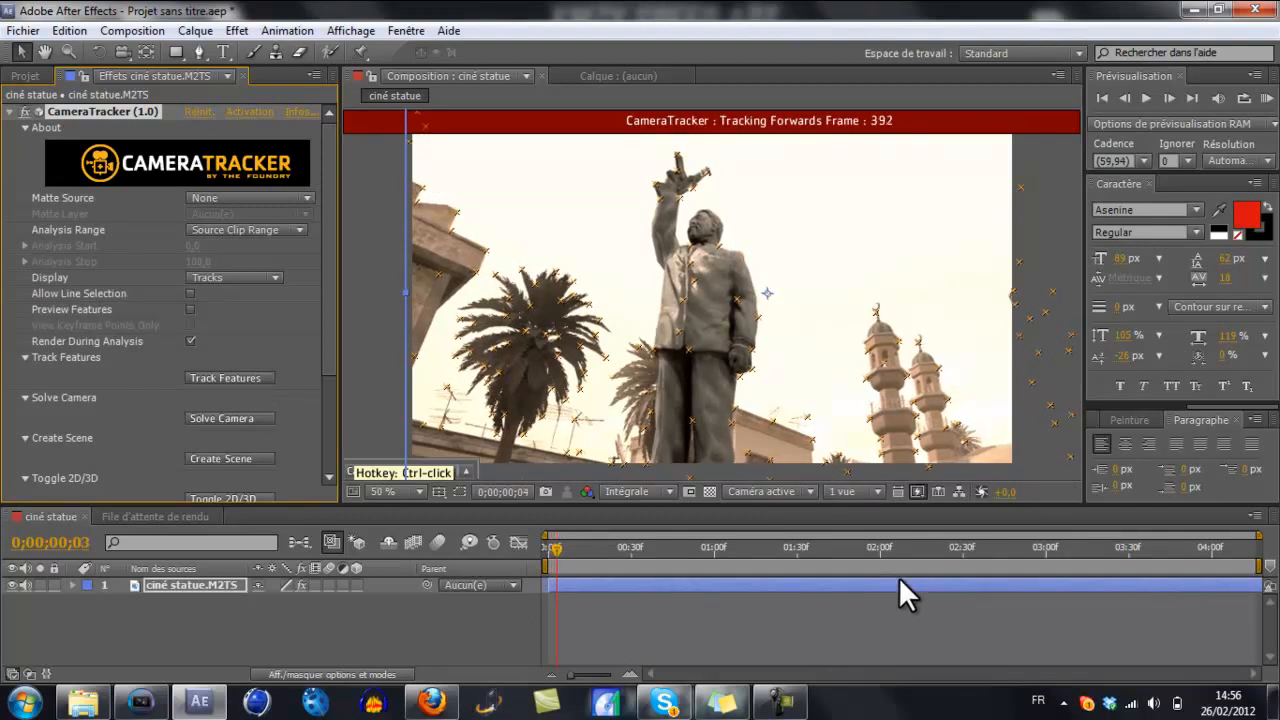
click(1272, 702)
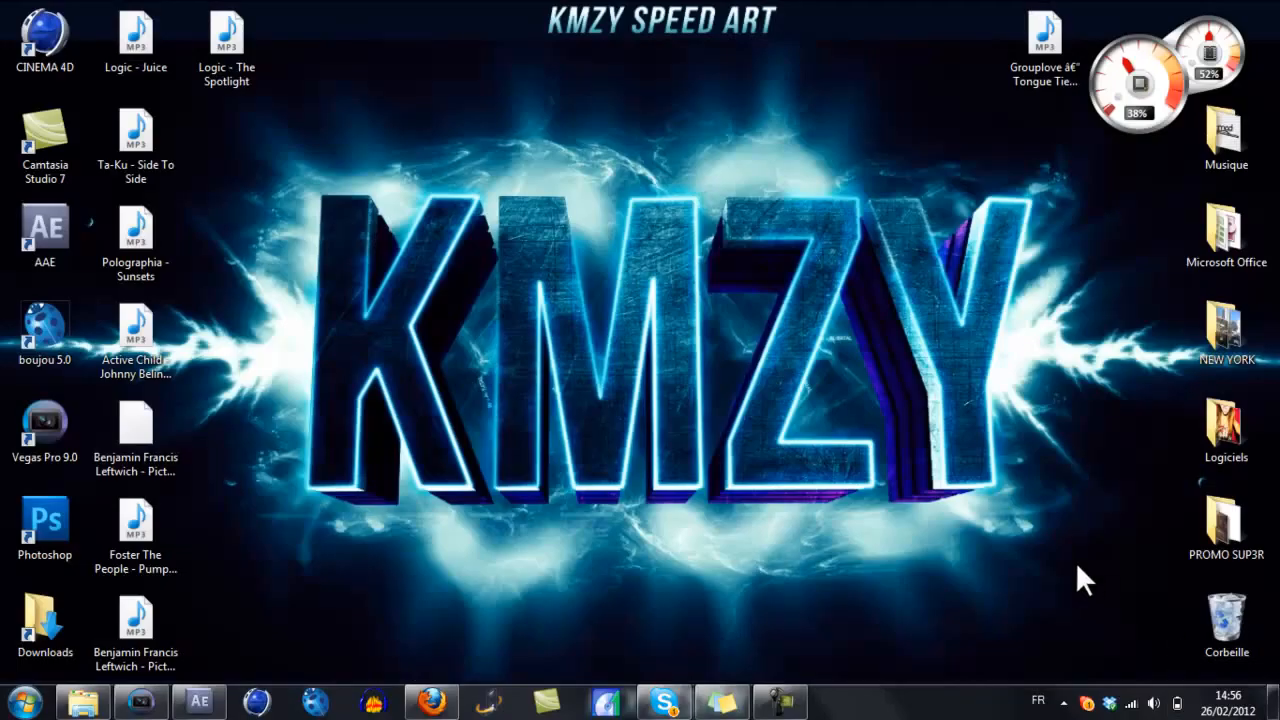
click(782, 700)
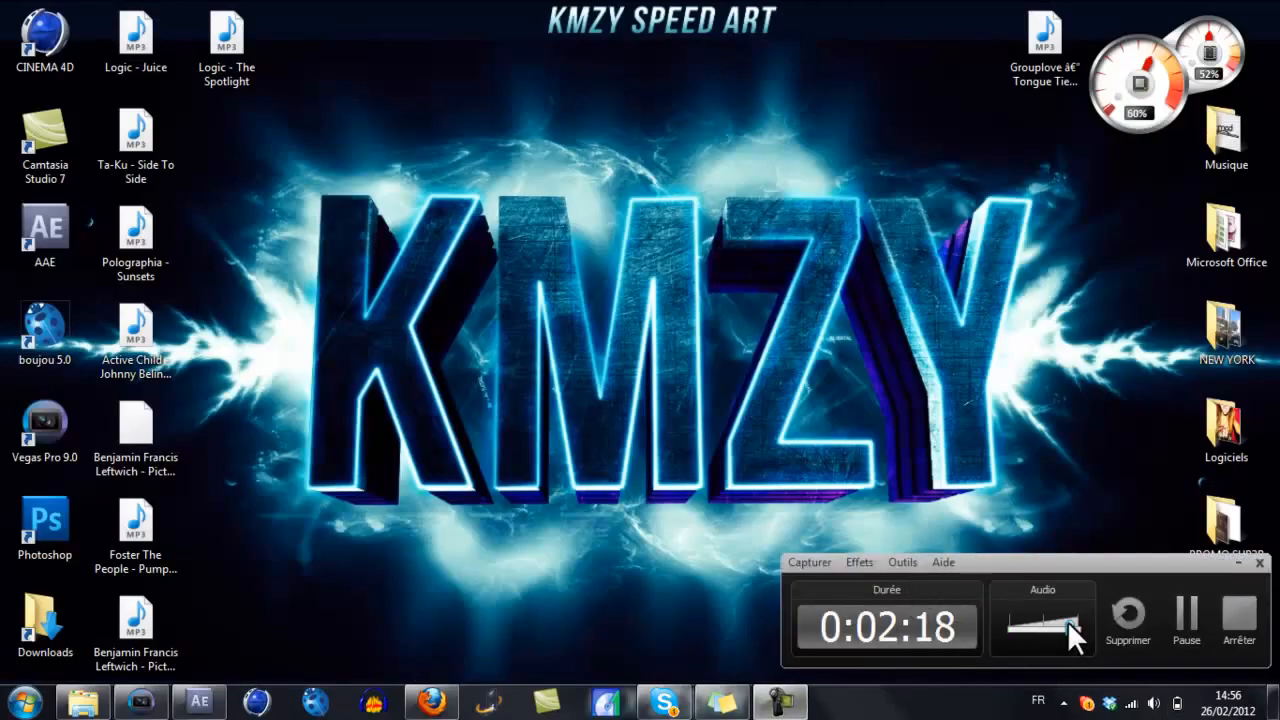
click(1182, 612)
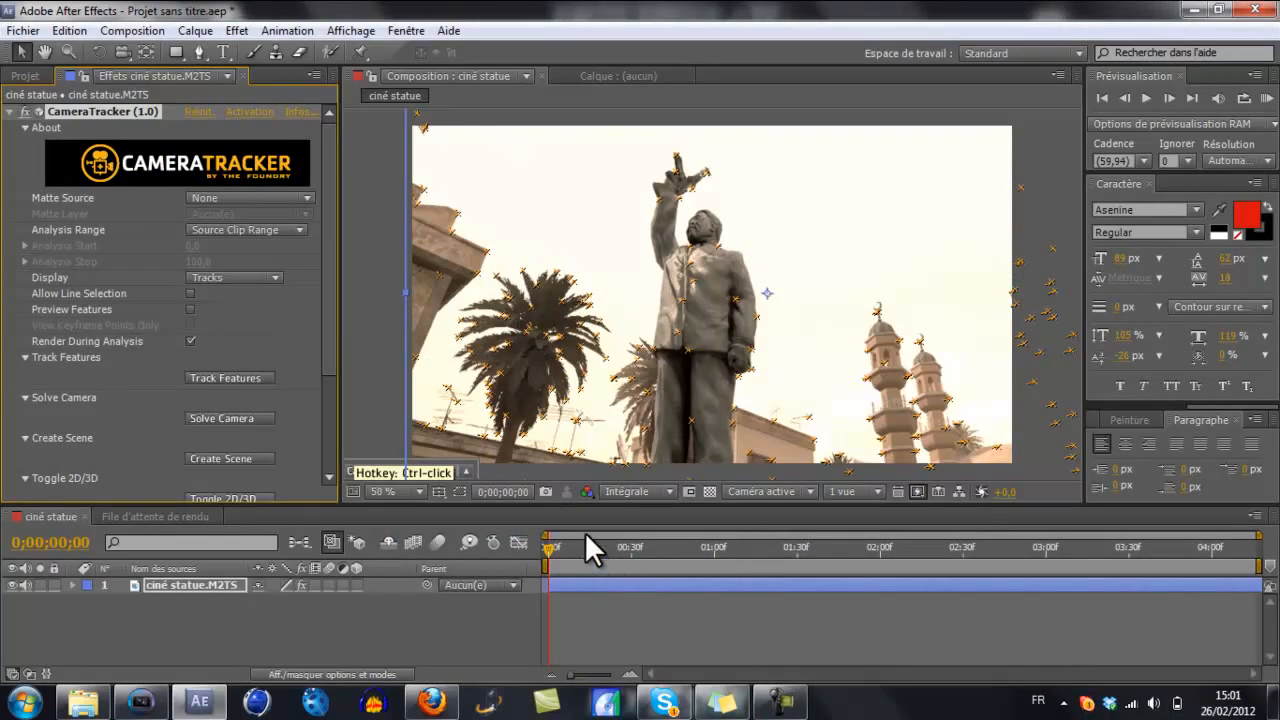
Check the tracked points across the clip and solve the camera in CameraTracker.
drag(552, 548, 852, 550)
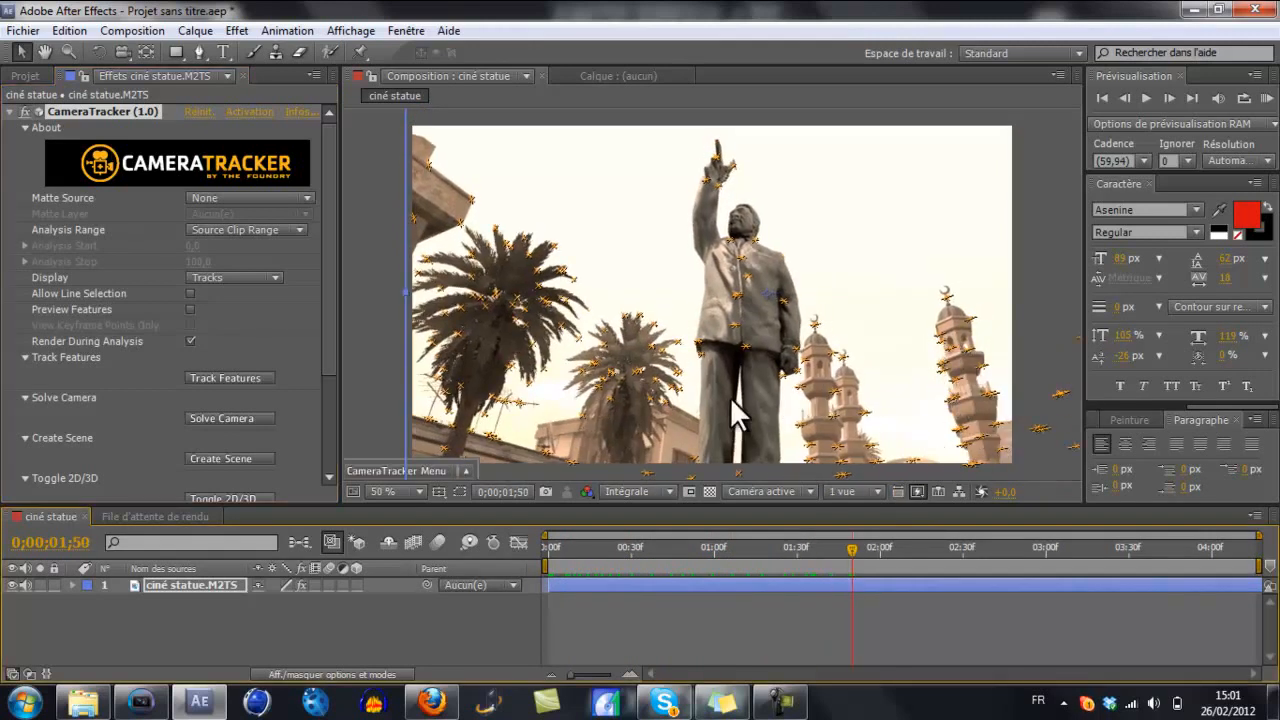
drag(856, 545, 550, 529)
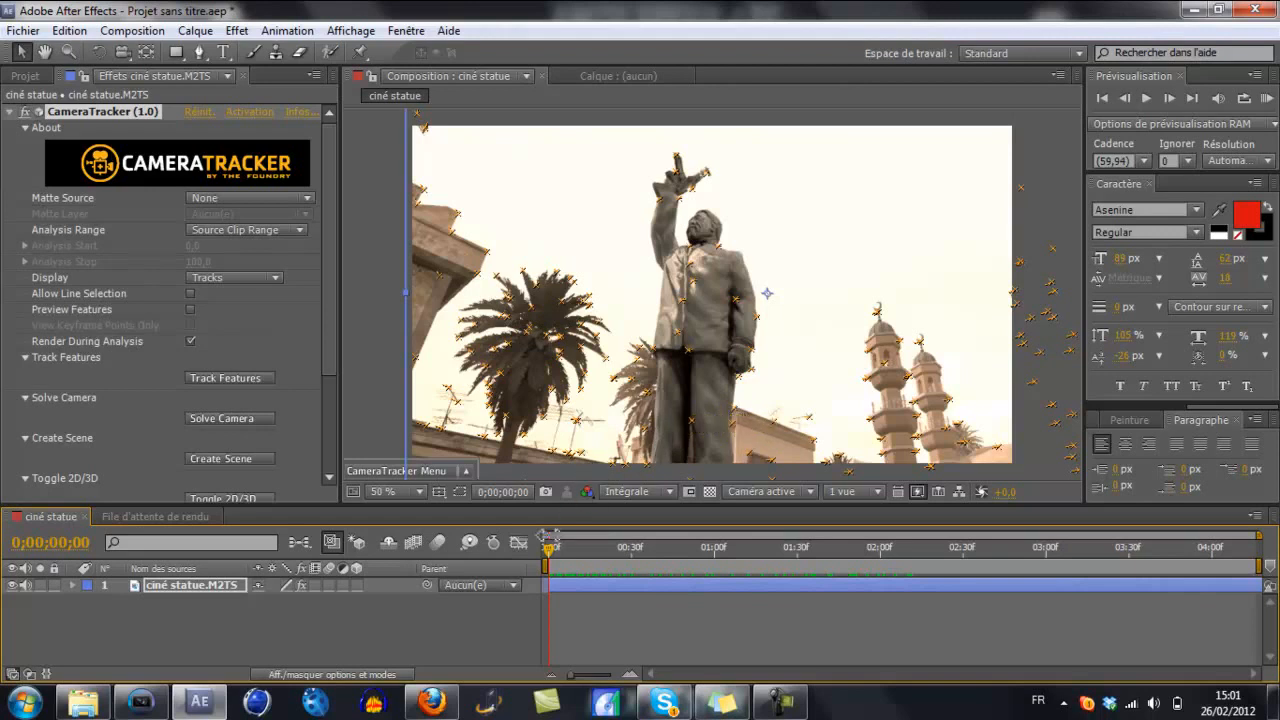
mouse_move(545, 548)
mouse_down()
mouse_move(712, 585)
mouse_move(1040, 589)
mouse_move(525, 555)
mouse_up()
click(261, 411)
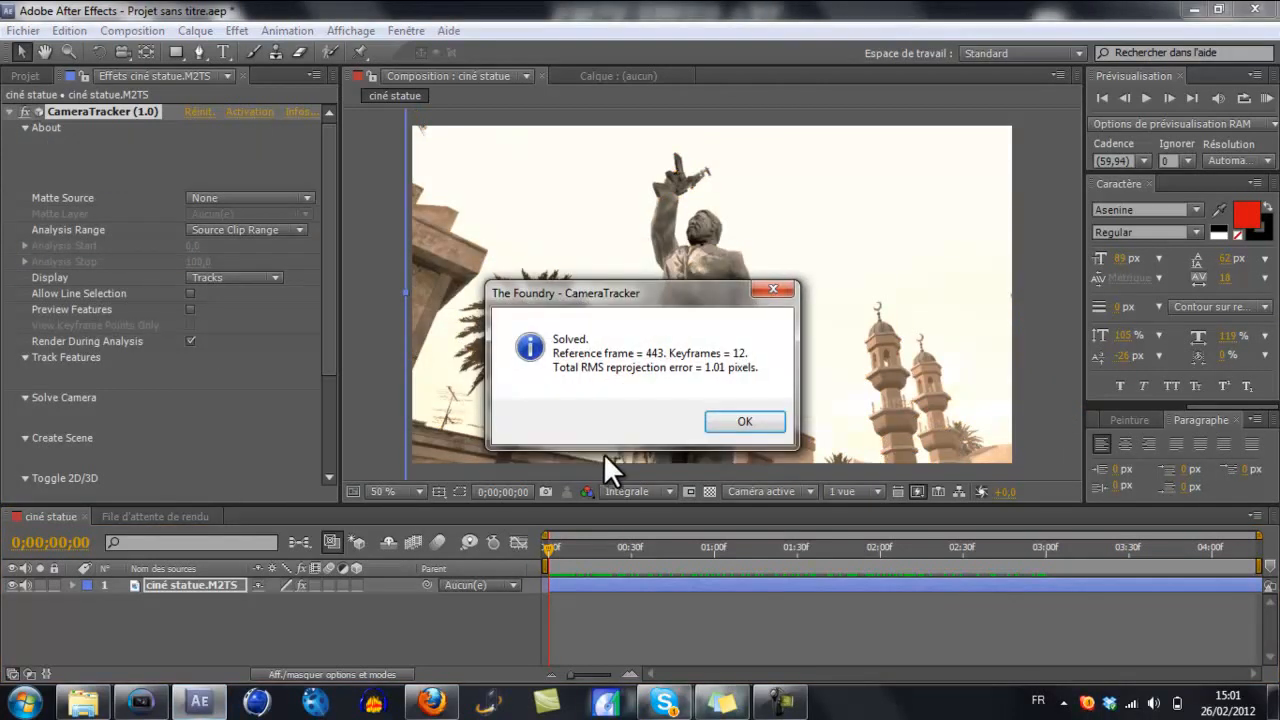
click(741, 423)
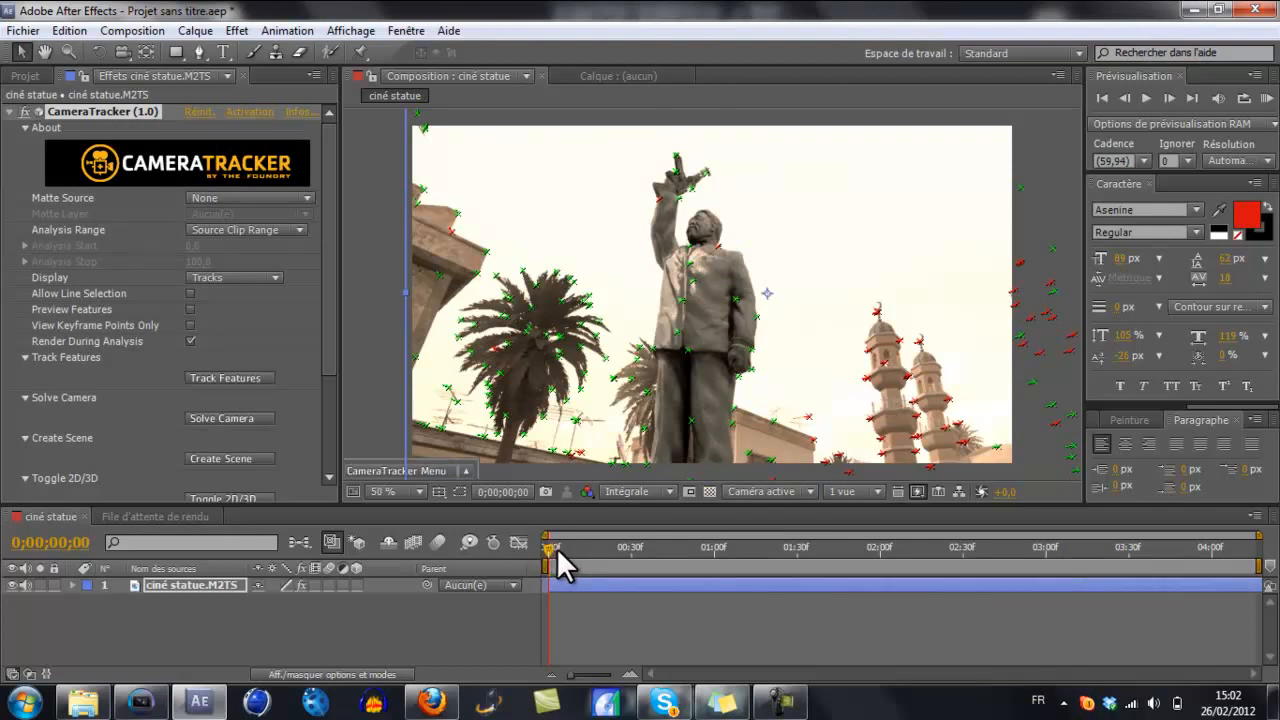
Review the solved track points and create the CameraTracker scene at the start of the composition.
drag(556, 547, 714, 552)
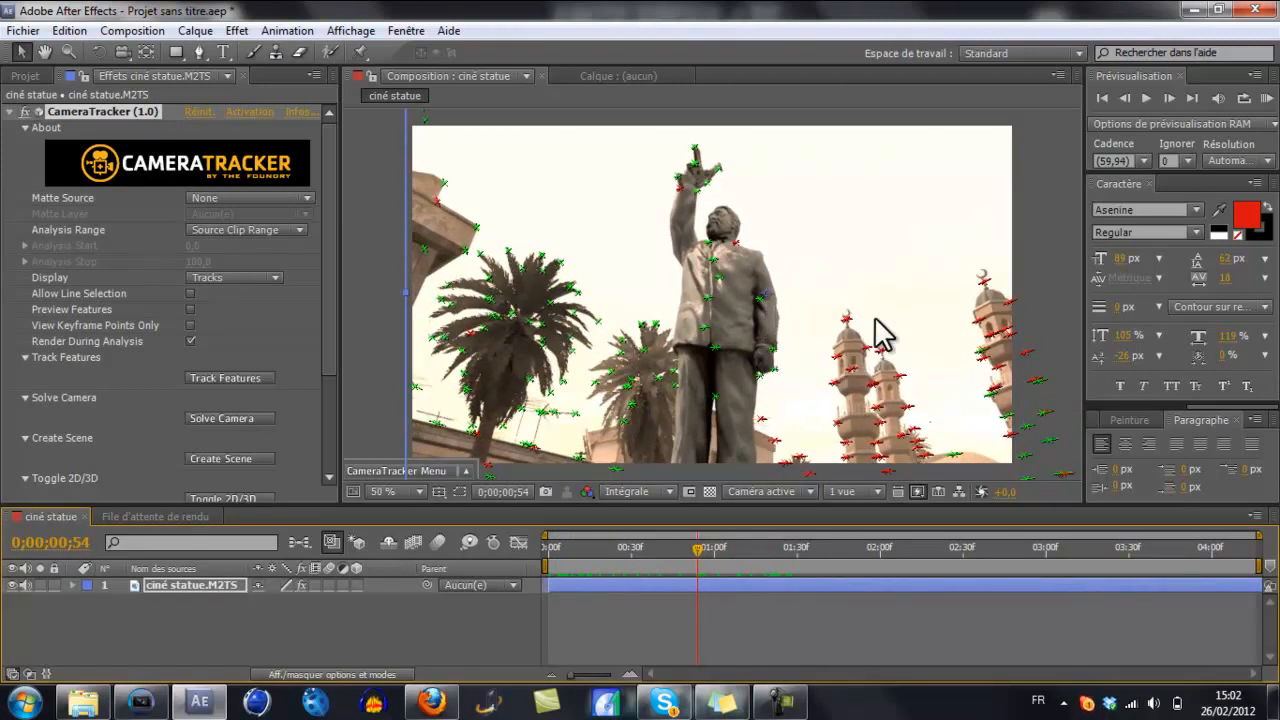
mouse_move(783, 352)
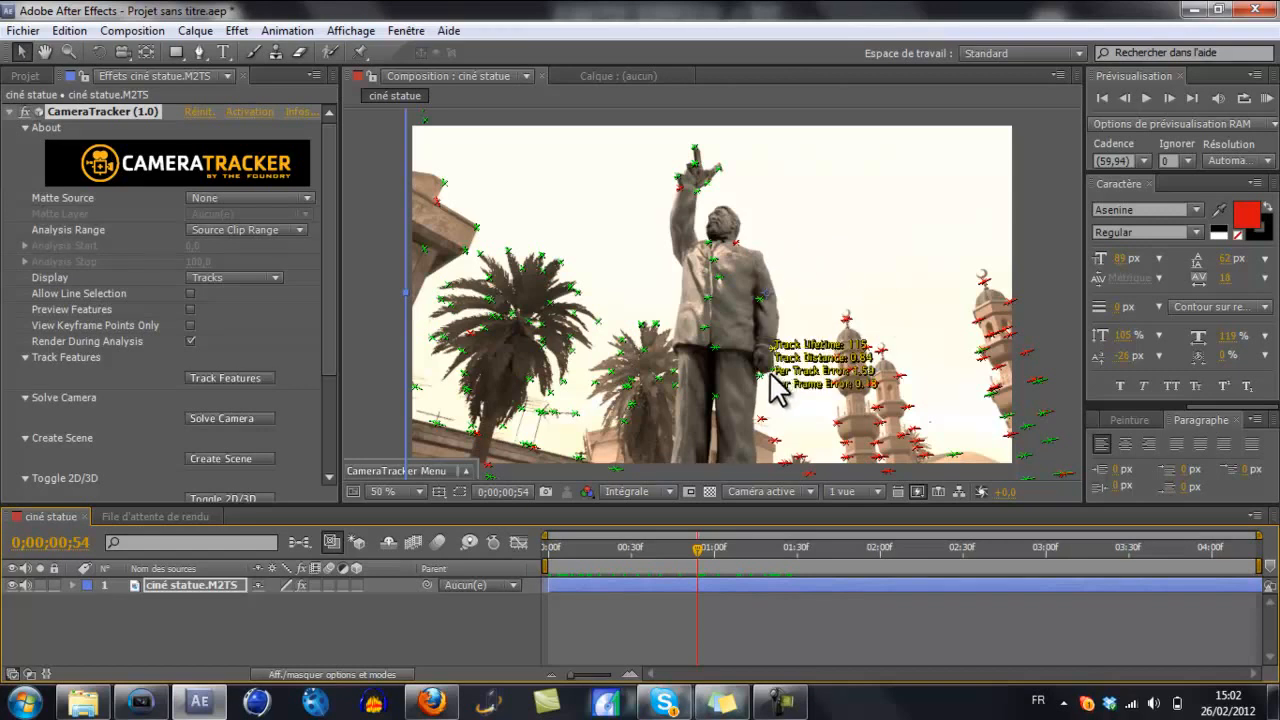
drag(698, 548, 540, 553)
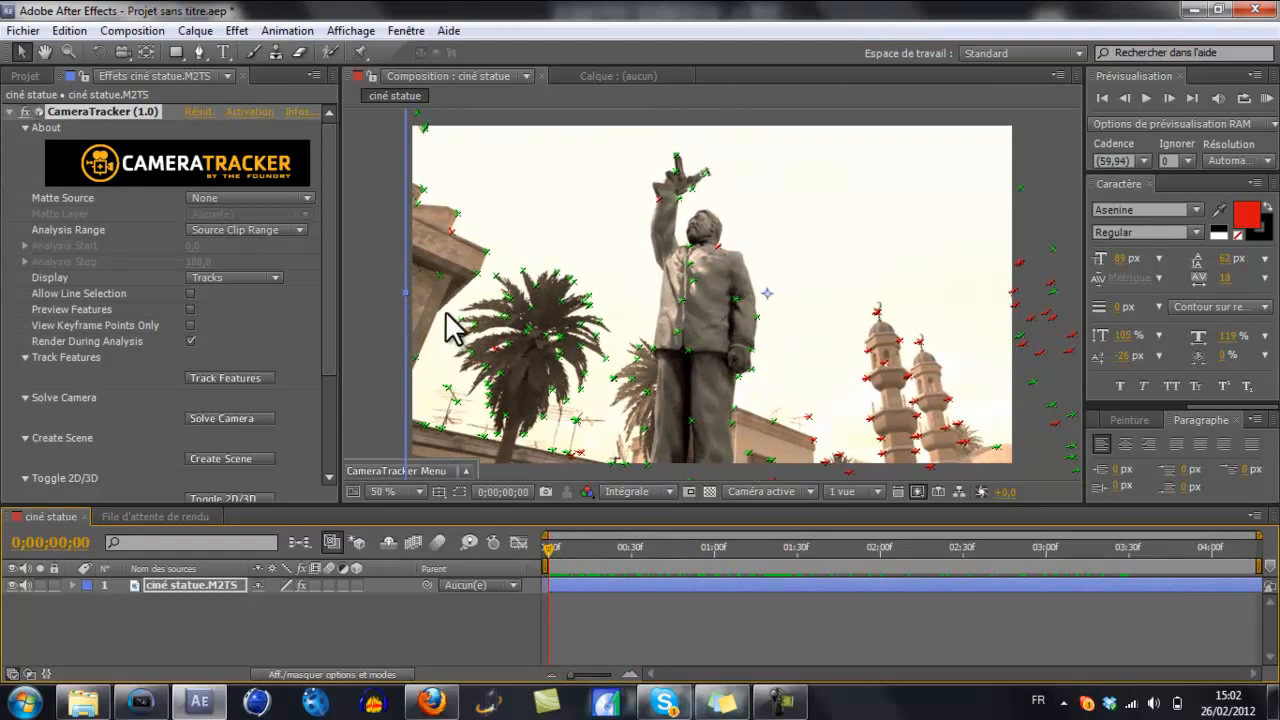
click(257, 458)
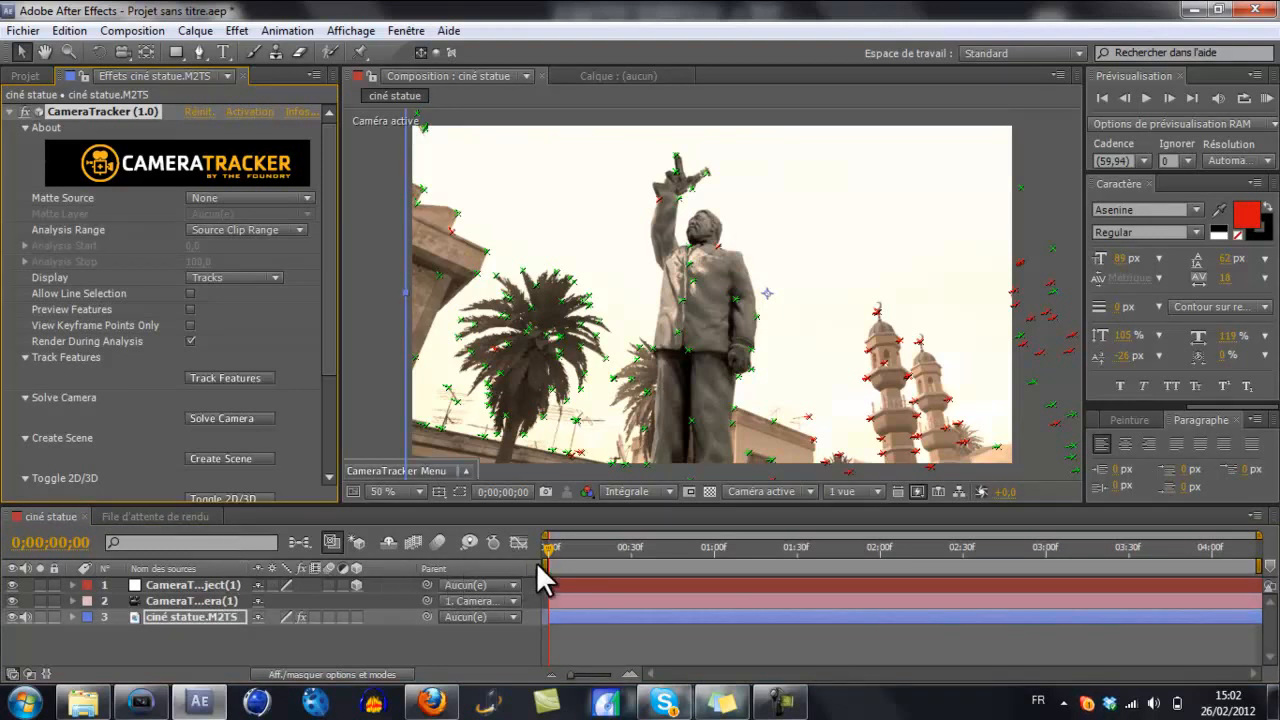
Set the ground plane origin at the track point on the statue's lowered hand and check the tracking across the clip.
mouse_move(549, 550)
mouse_down()
mouse_move(660, 556)
mouse_move(538, 569)
mouse_up()
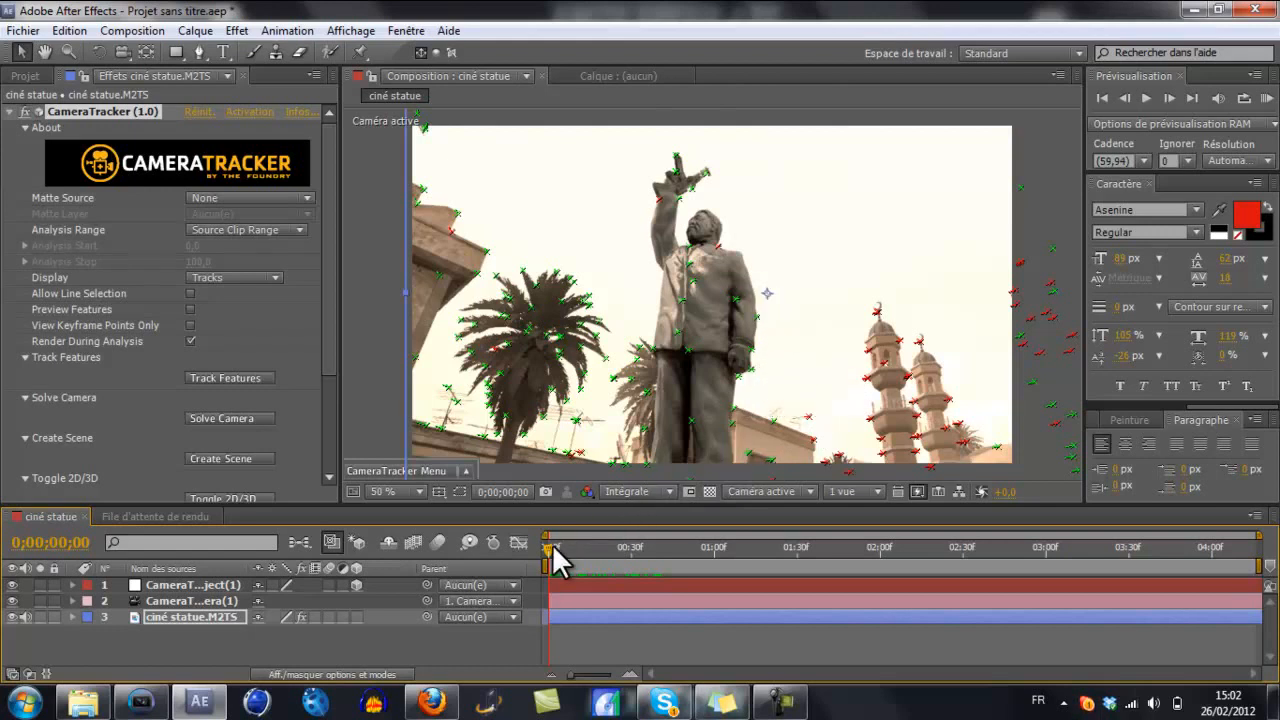
mouse_move(552, 546)
mouse_down()
mouse_move(680, 546)
mouse_move(554, 566)
mouse_move(570, 536)
mouse_up()
mouse_move(752, 353)
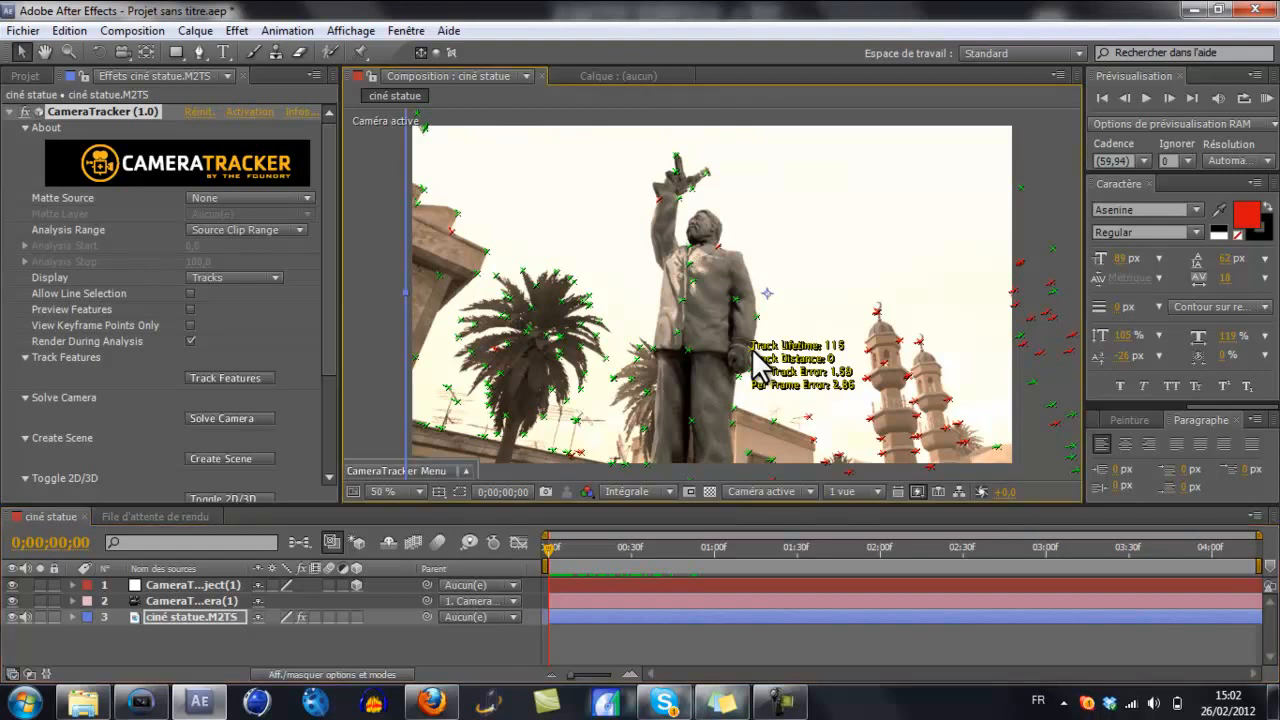
right_click(753, 355)
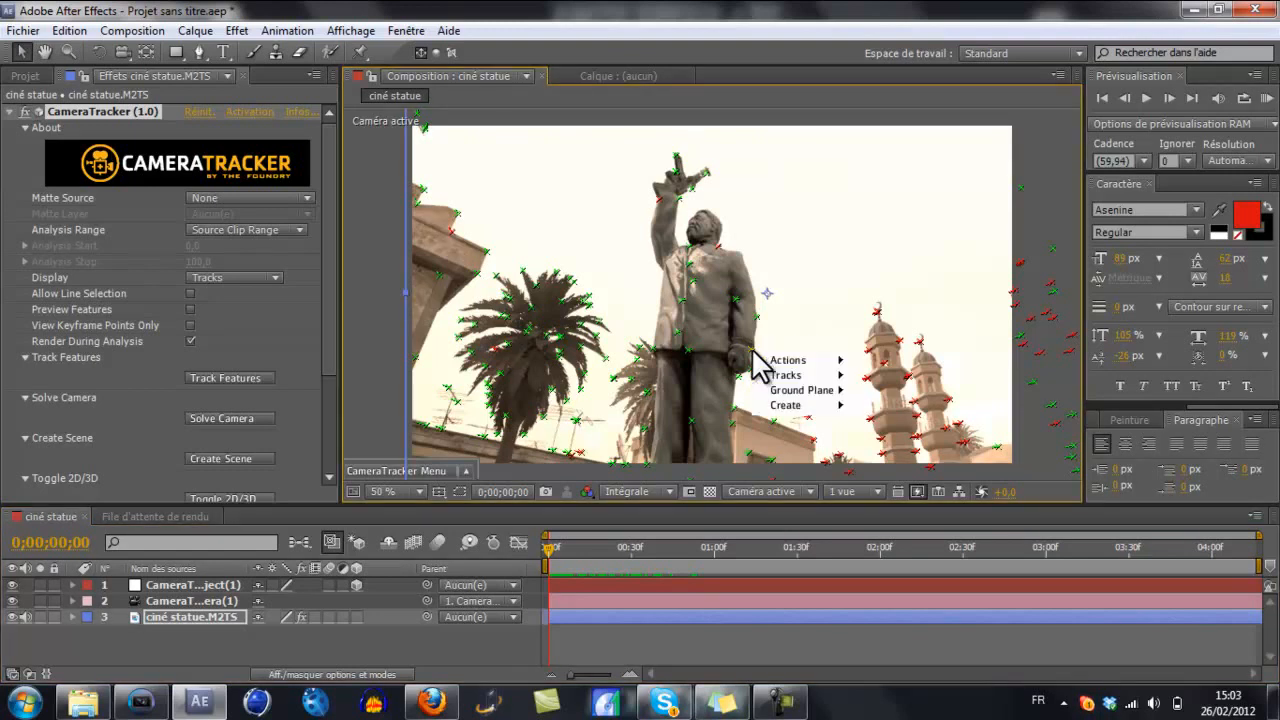
mouse_move(778, 393)
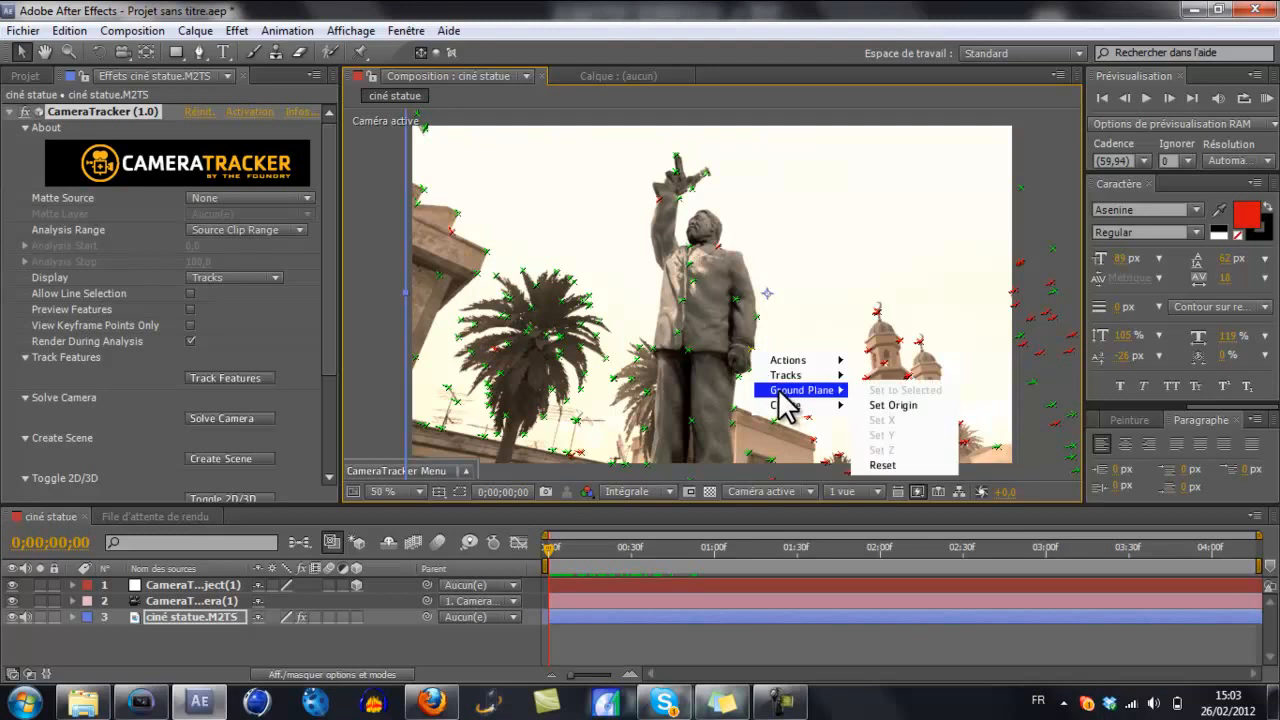
click(880, 405)
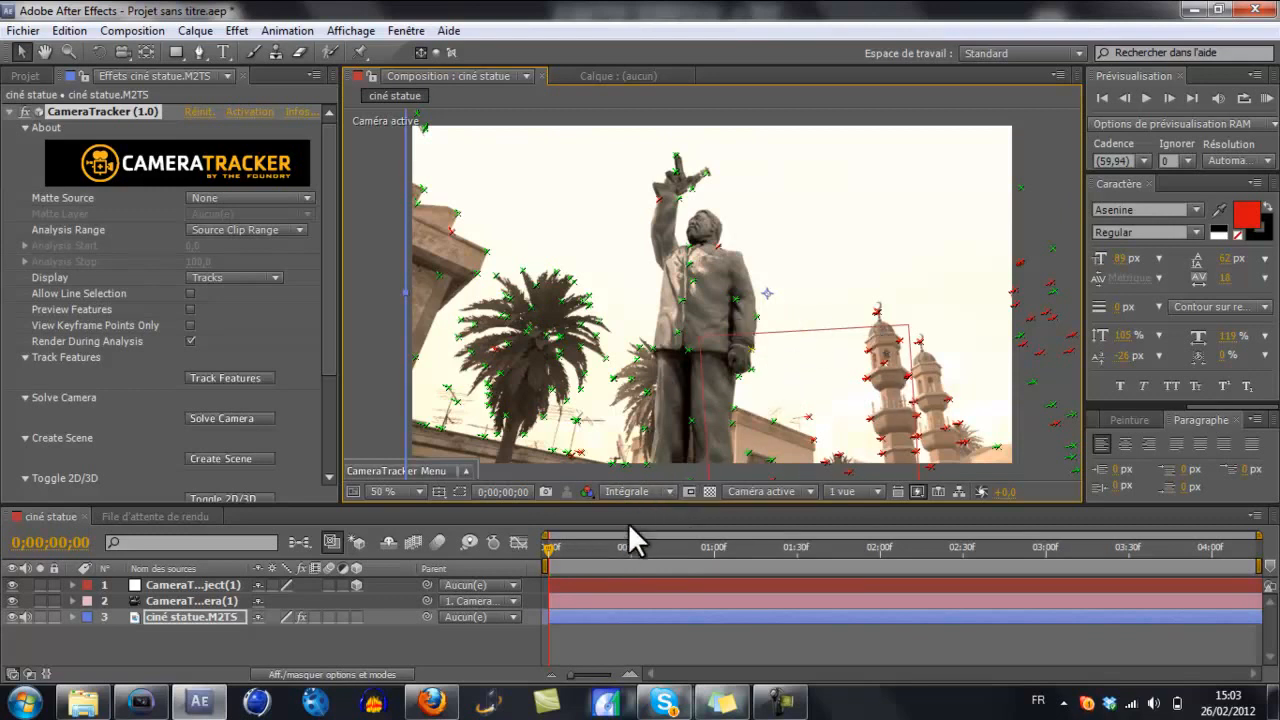
drag(538, 546, 1052, 578)
drag(616, 585, 538, 585)
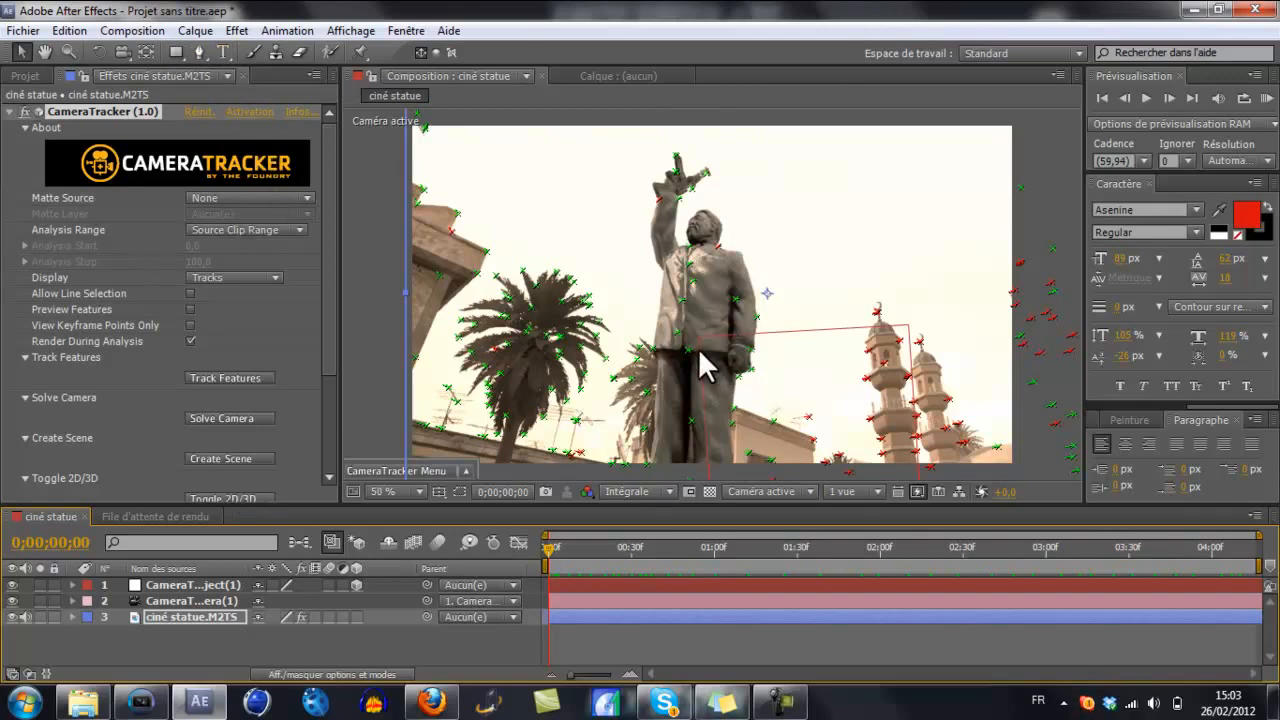
Create a text layer beside the statue's shoulder with a first line beginning "Let's Come B".
click(224, 53)
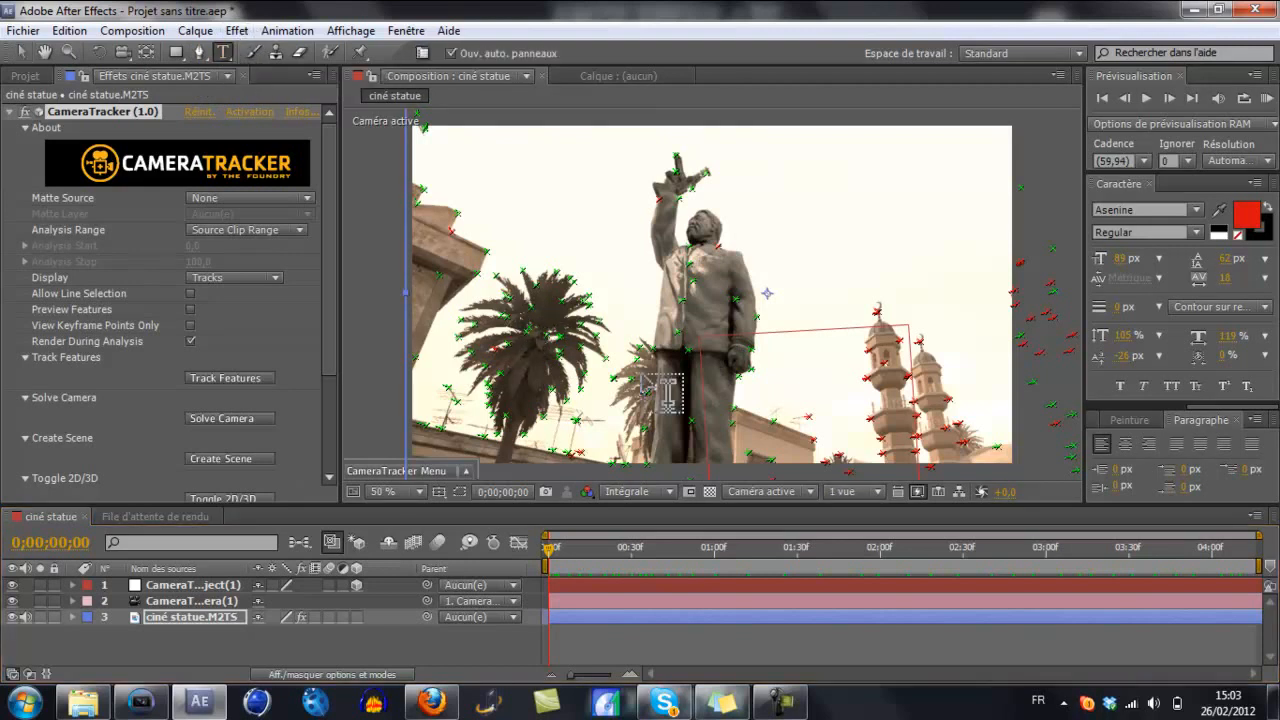
click(798, 285)
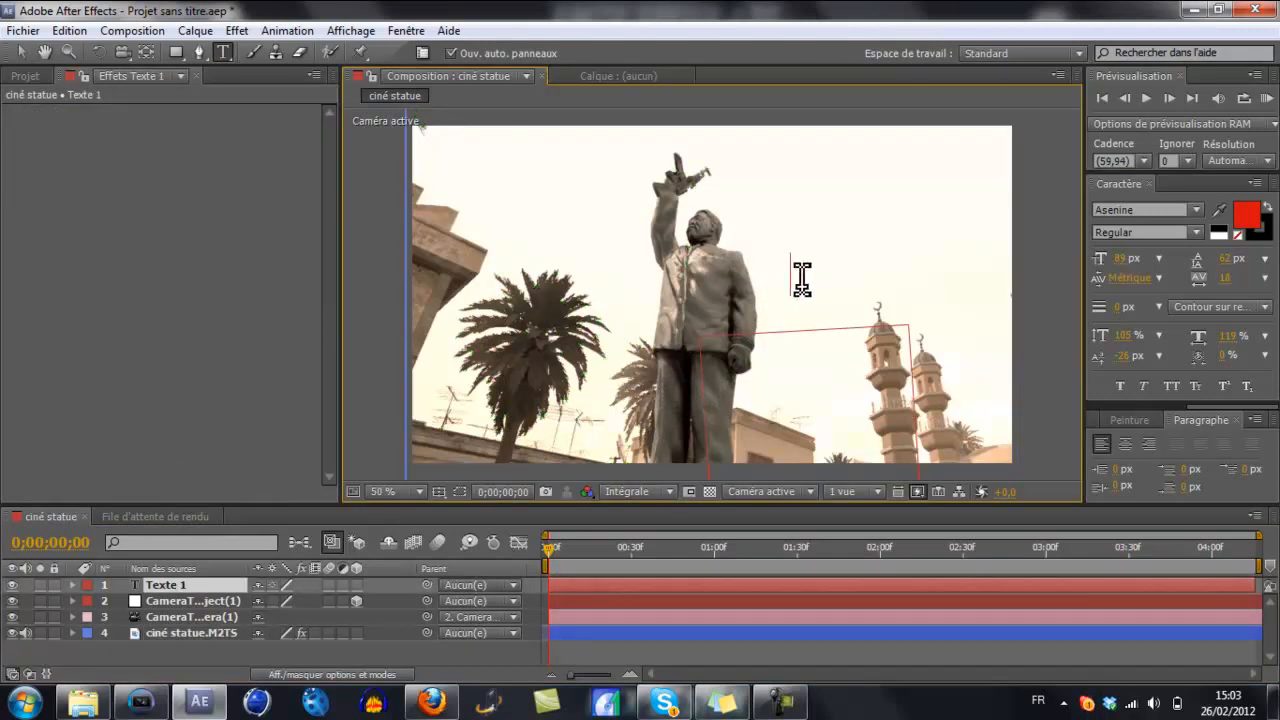
text(Let's)
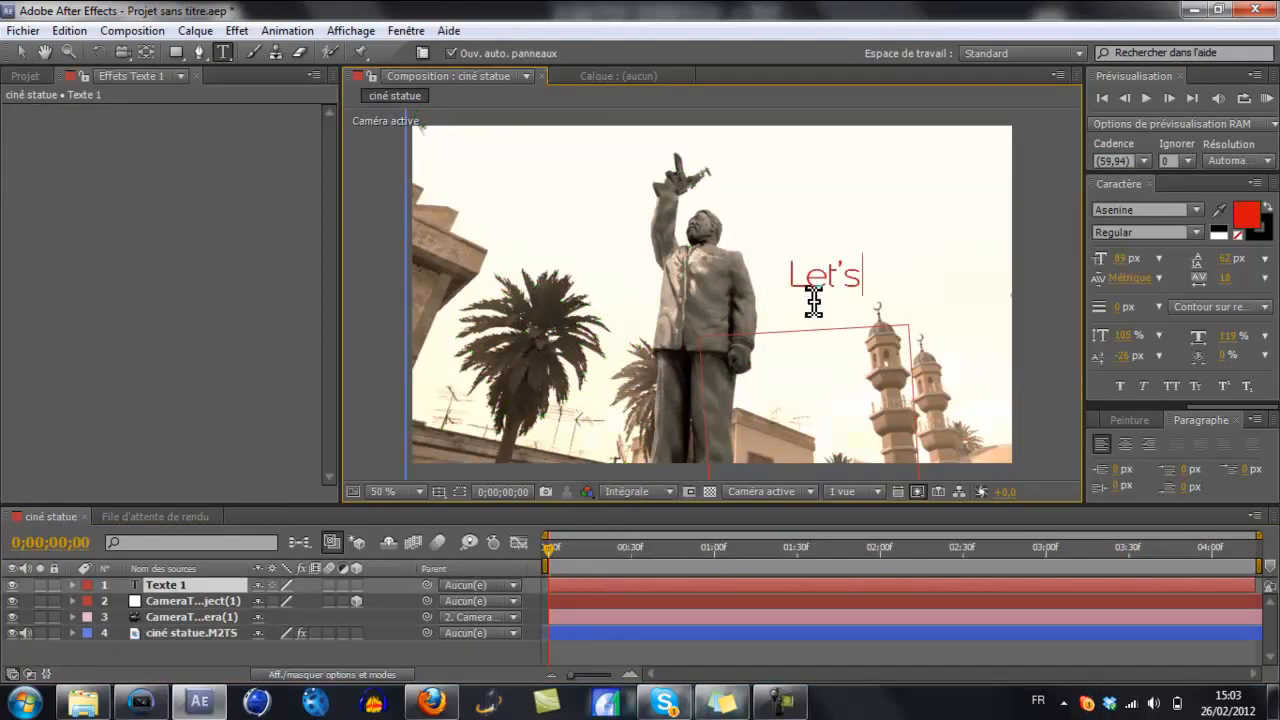
key(Caps_Lock)
text(C)
key(Caps_Lock)
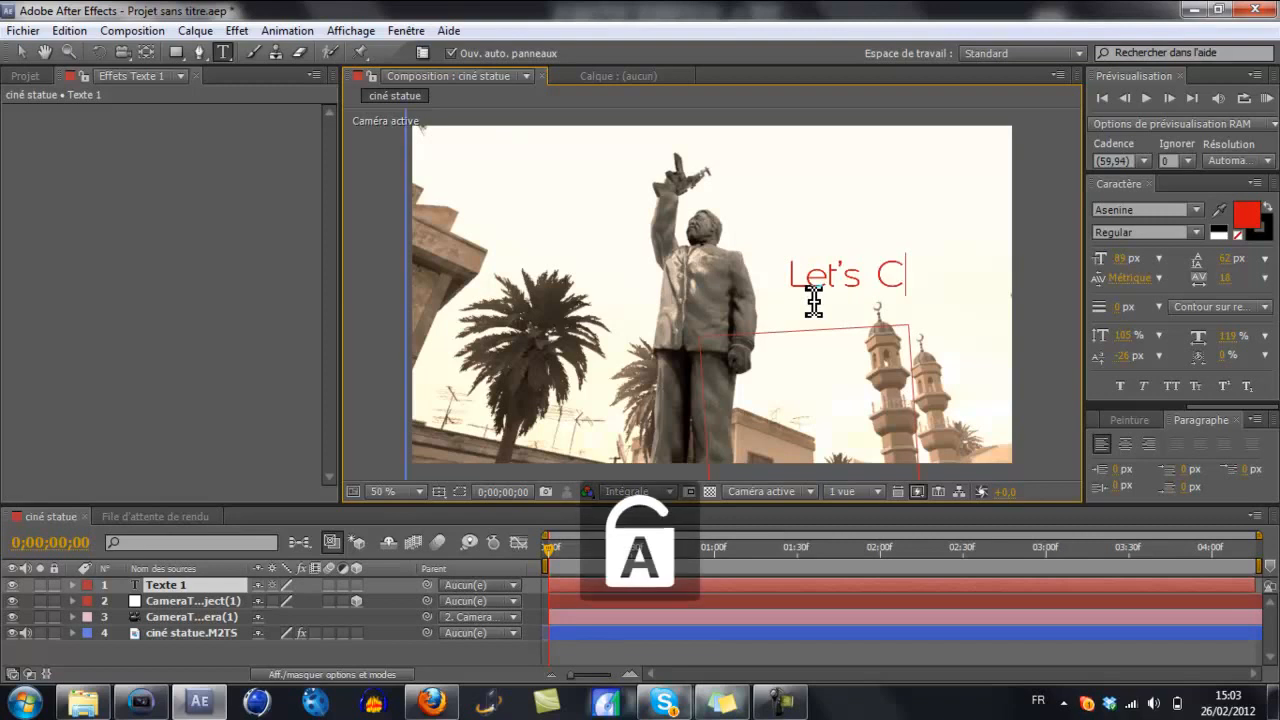
key(BackSpace)
text(ome)
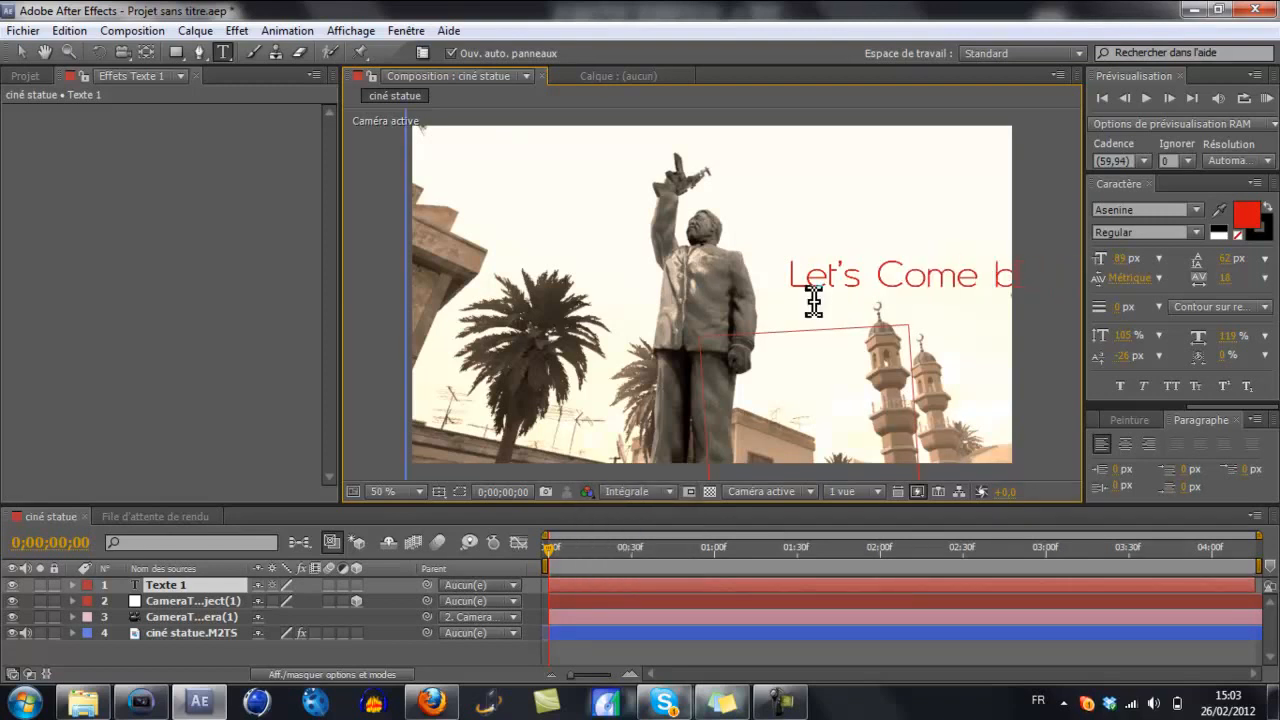
key(Caps_Lock)
text(B)
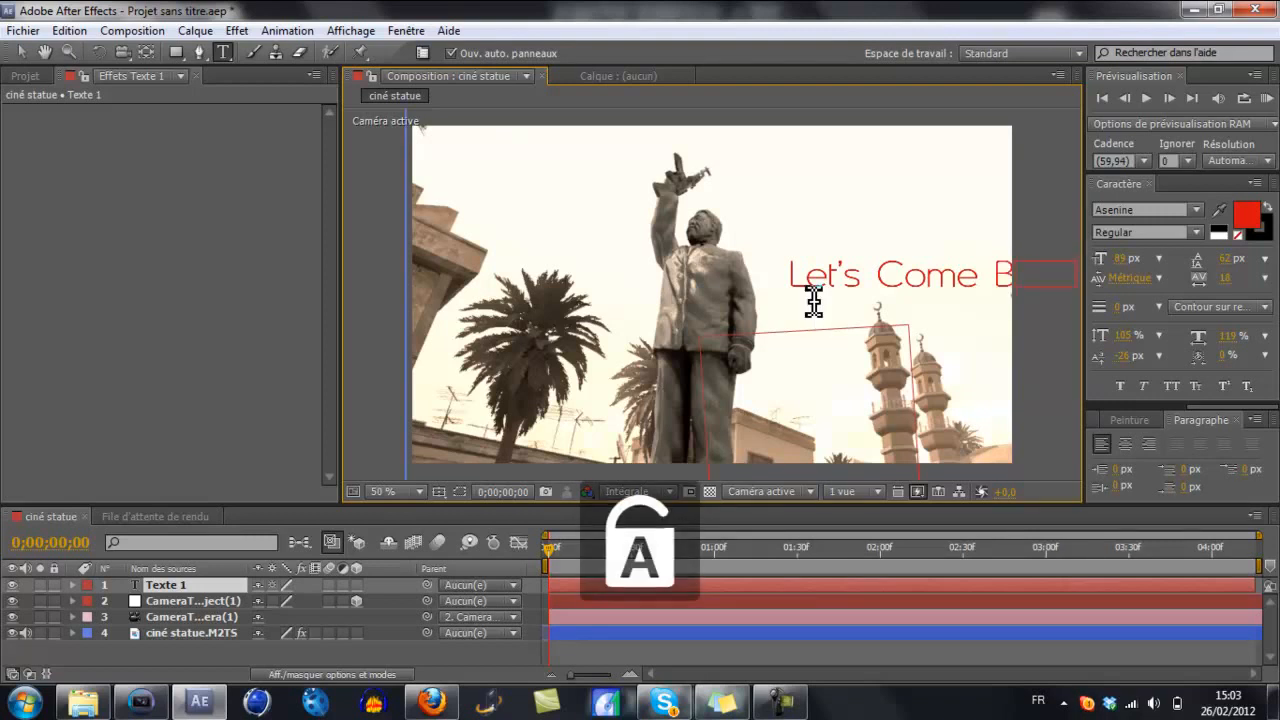
key(Caps_Lock)
Add a second line reading "on CoD 4" to the text and indent it to sit centred under the first line.
key(Return)
text(on)
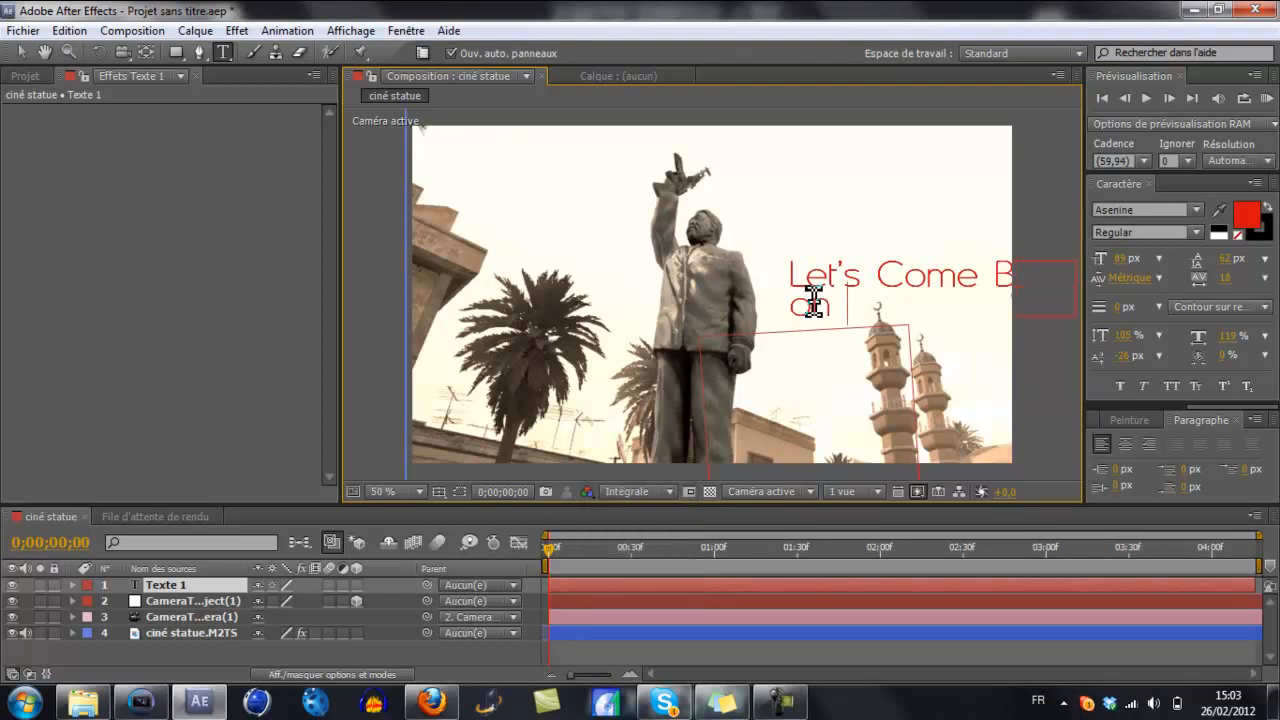
key(Caps_Lock)
text(C)
key(Caps_Lock)
text(oD )
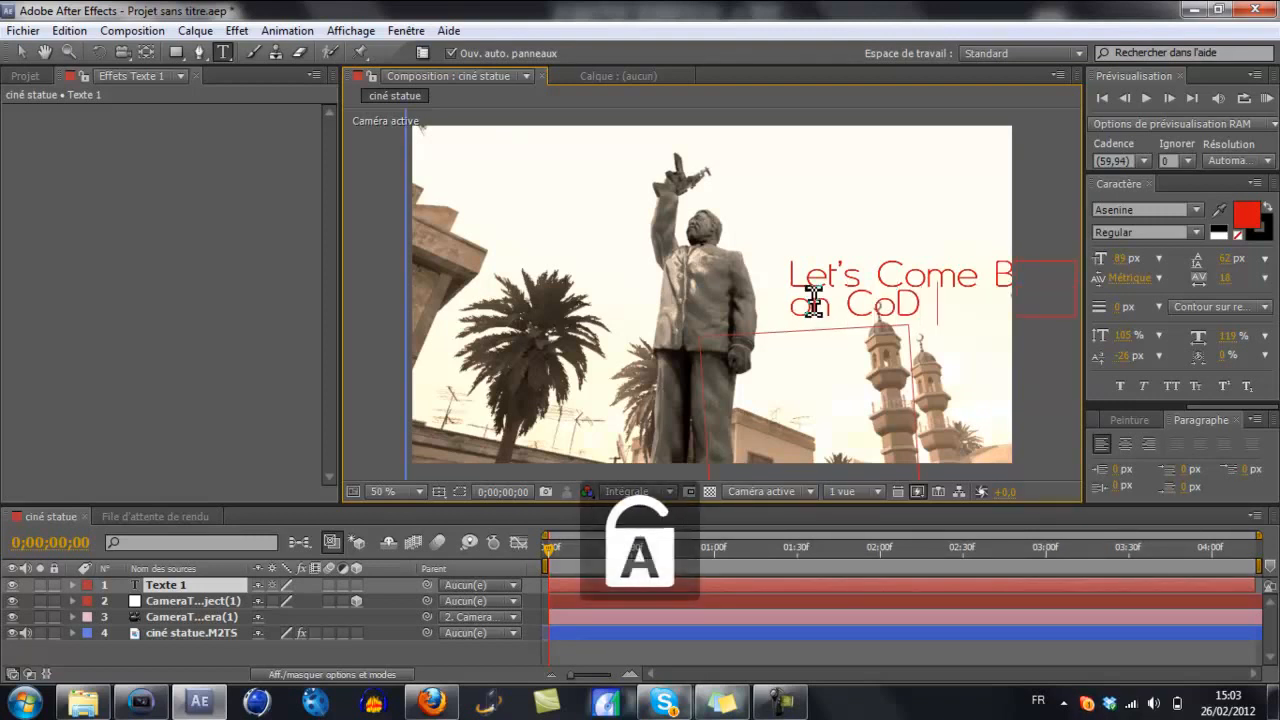
text(4)
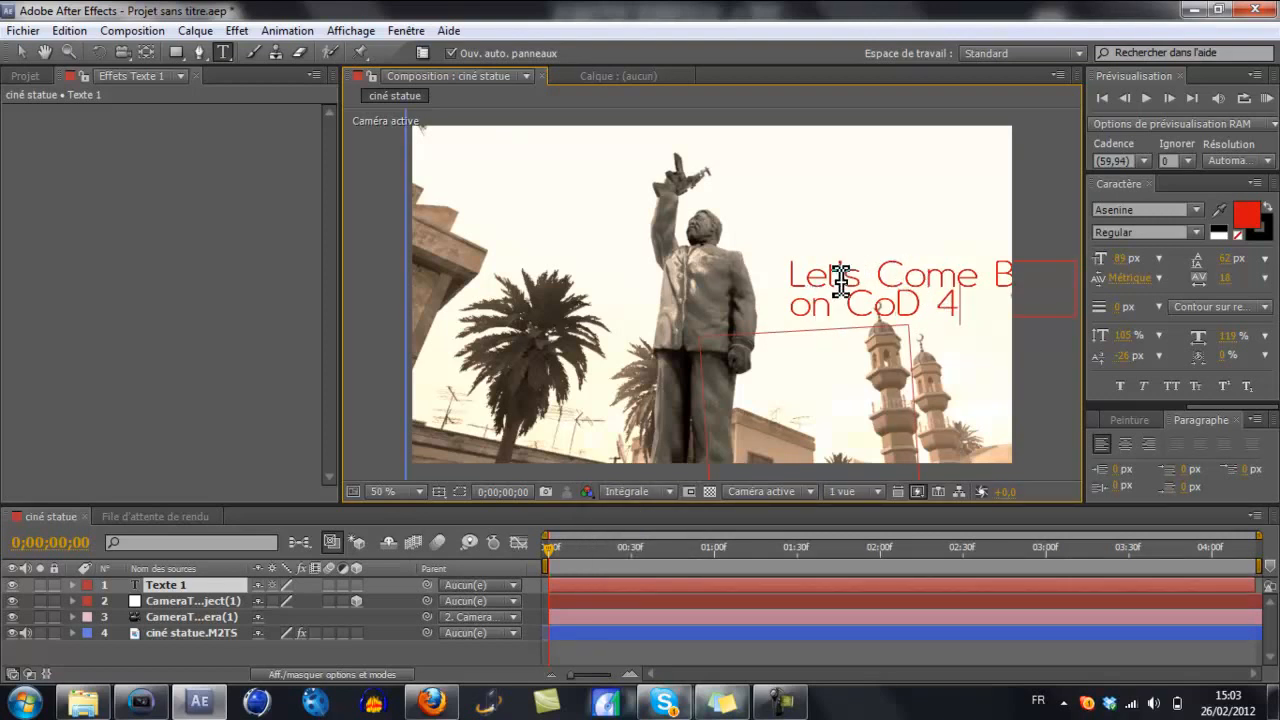
click(797, 312)
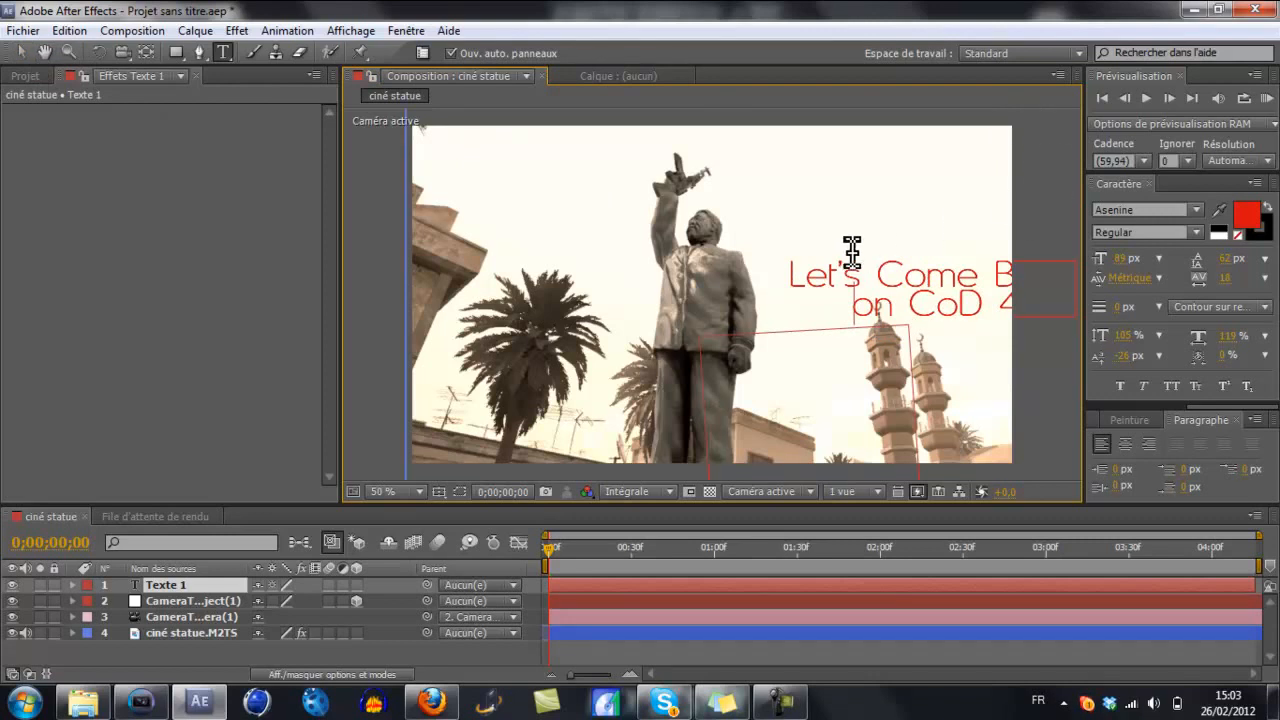
Reduce the font size of both text lines to 62 px and move the text down beside the statue's lowered arm.
drag(789, 262, 1028, 322)
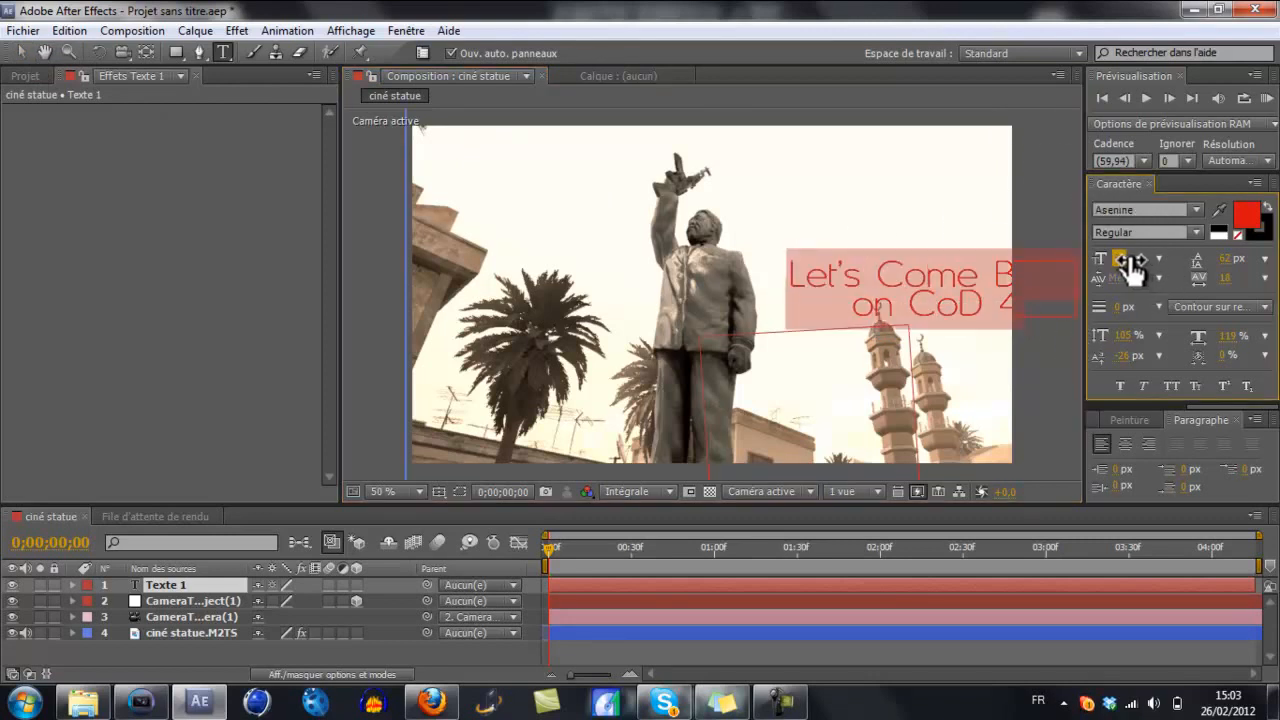
drag(1120, 260, 1110, 262)
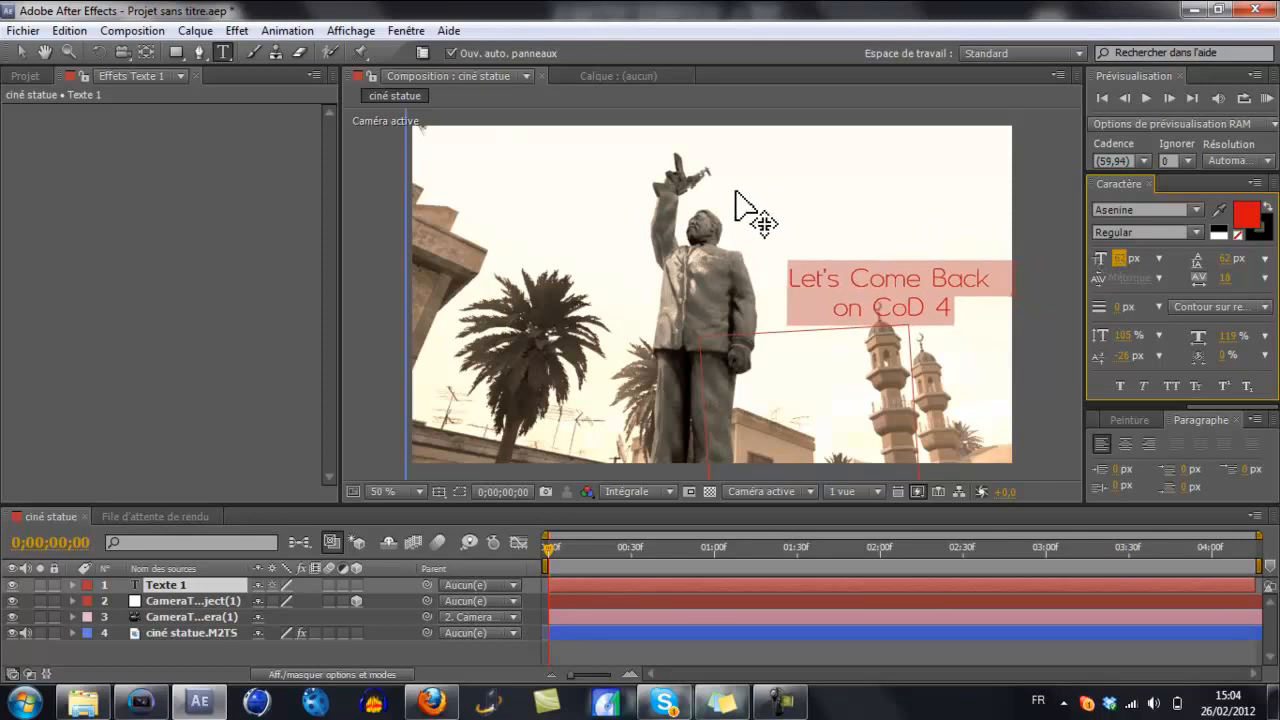
click(21, 52)
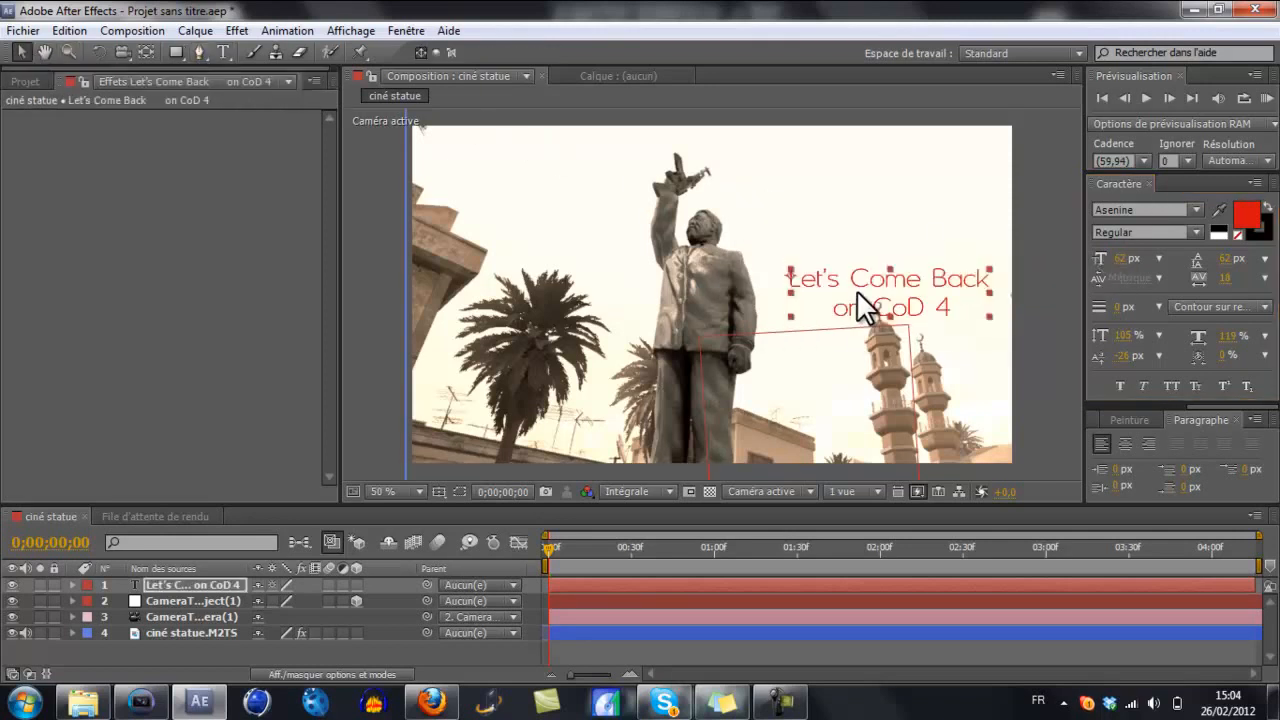
drag(843, 294, 790, 329)
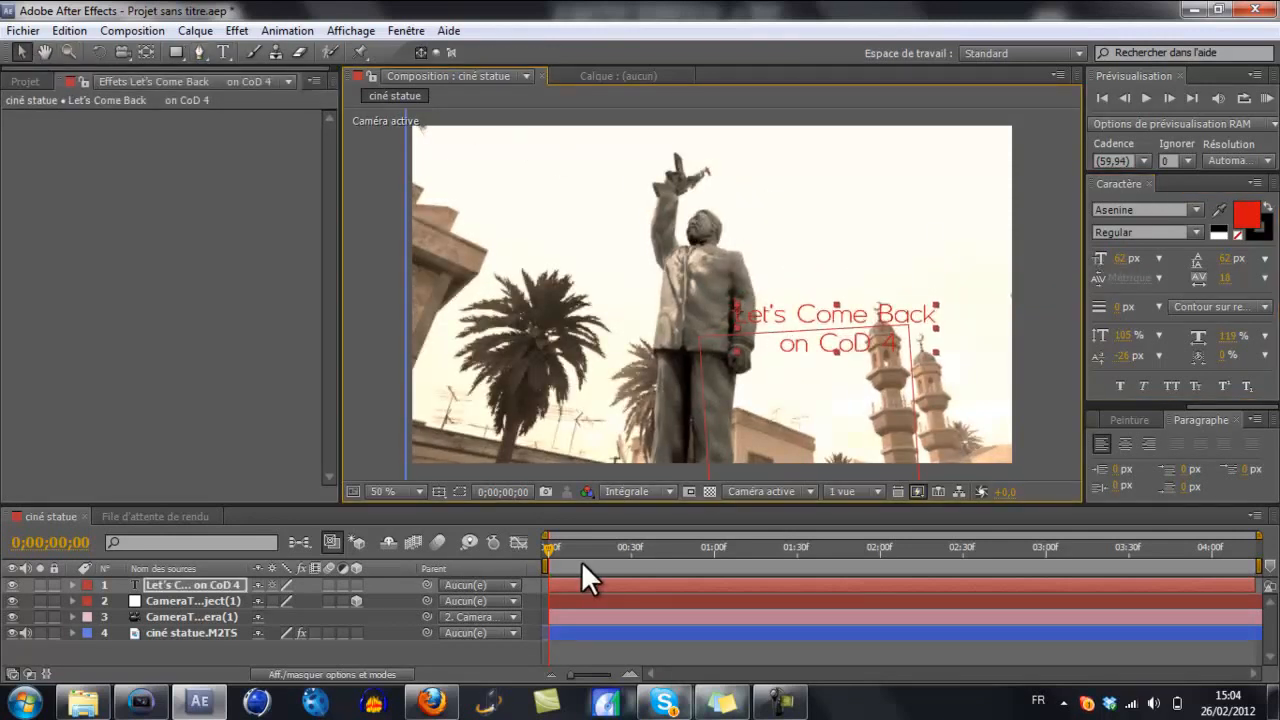
Make the text layer 3D and compare how it follows the camera across the clip before and after the change.
drag(550, 549, 870, 579)
drag(968, 585, 537, 584)
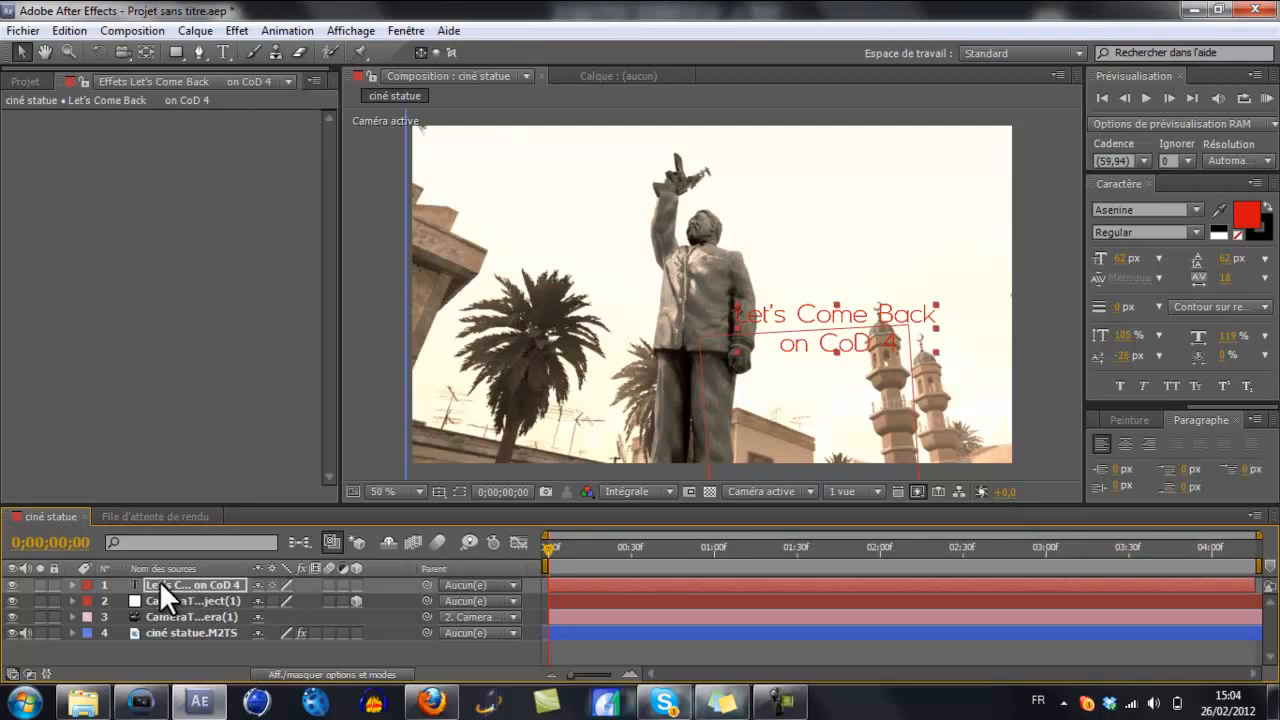
click(357, 584)
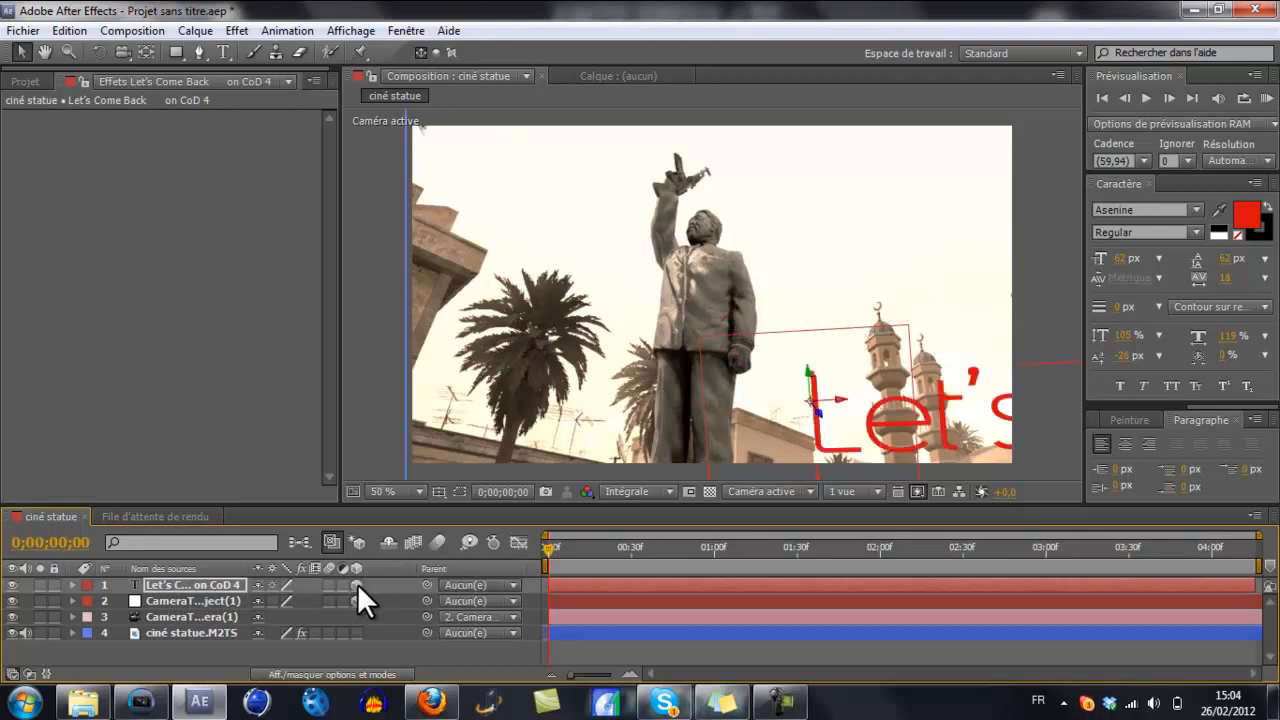
drag(548, 556, 702, 562)
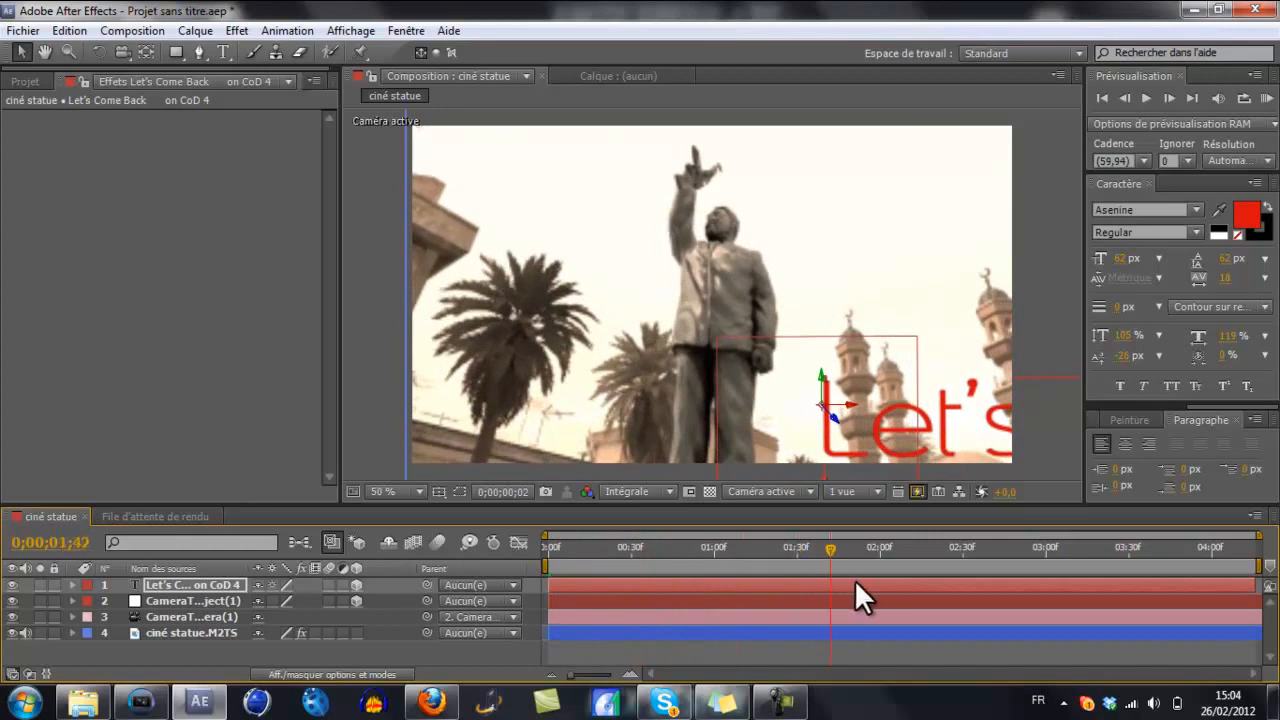
drag(854, 579, 1060, 573)
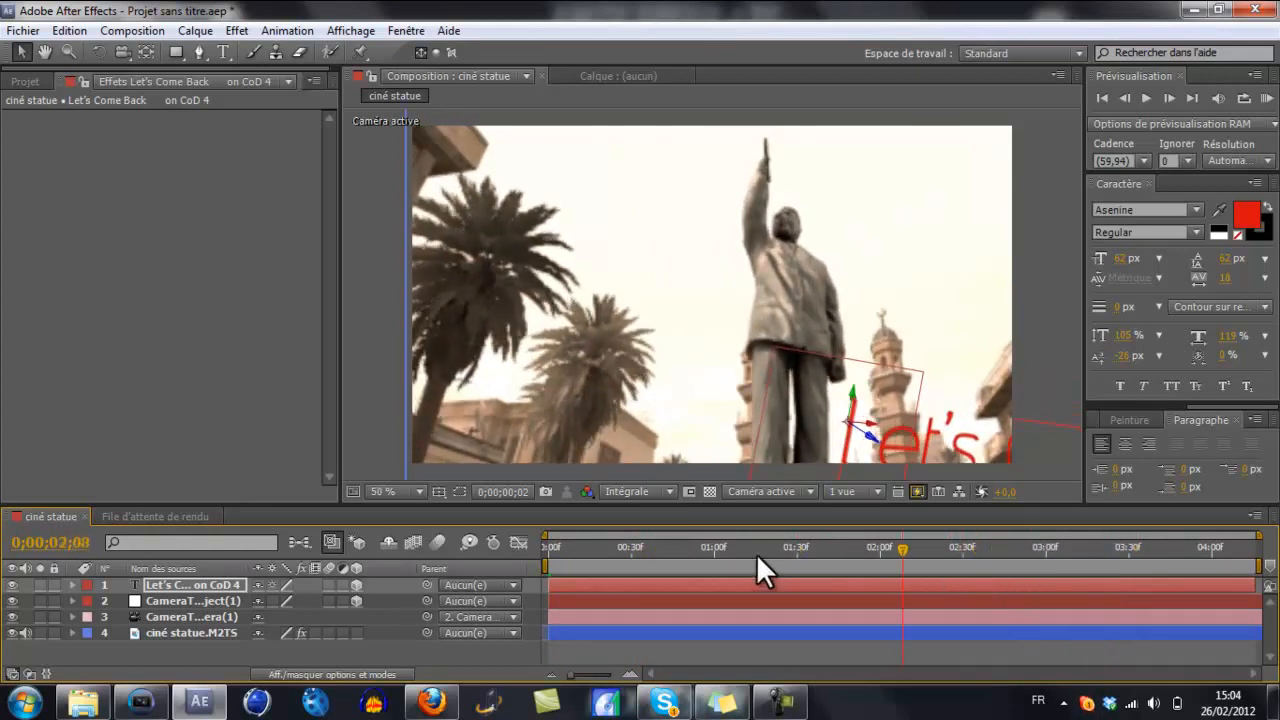
drag(557, 549, 541, 547)
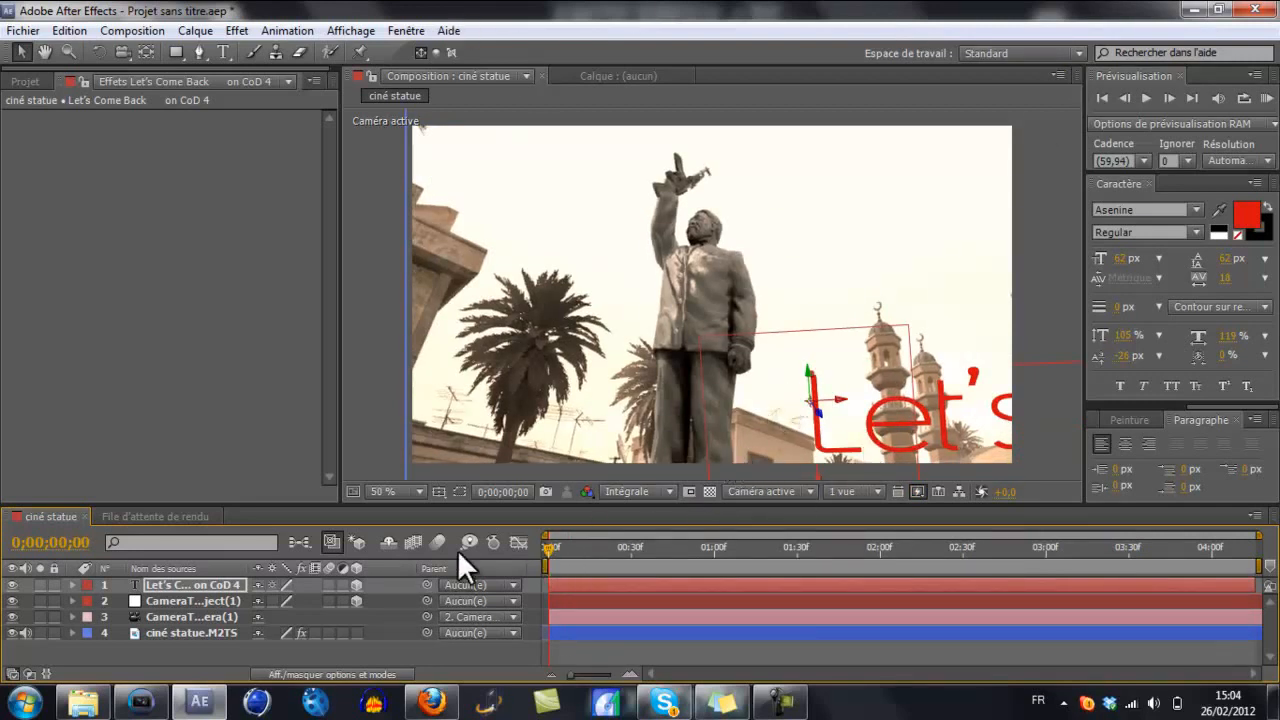
Scale the 3D text layer to 32% and move it up next to the statue's lowered hand.
click(72, 585)
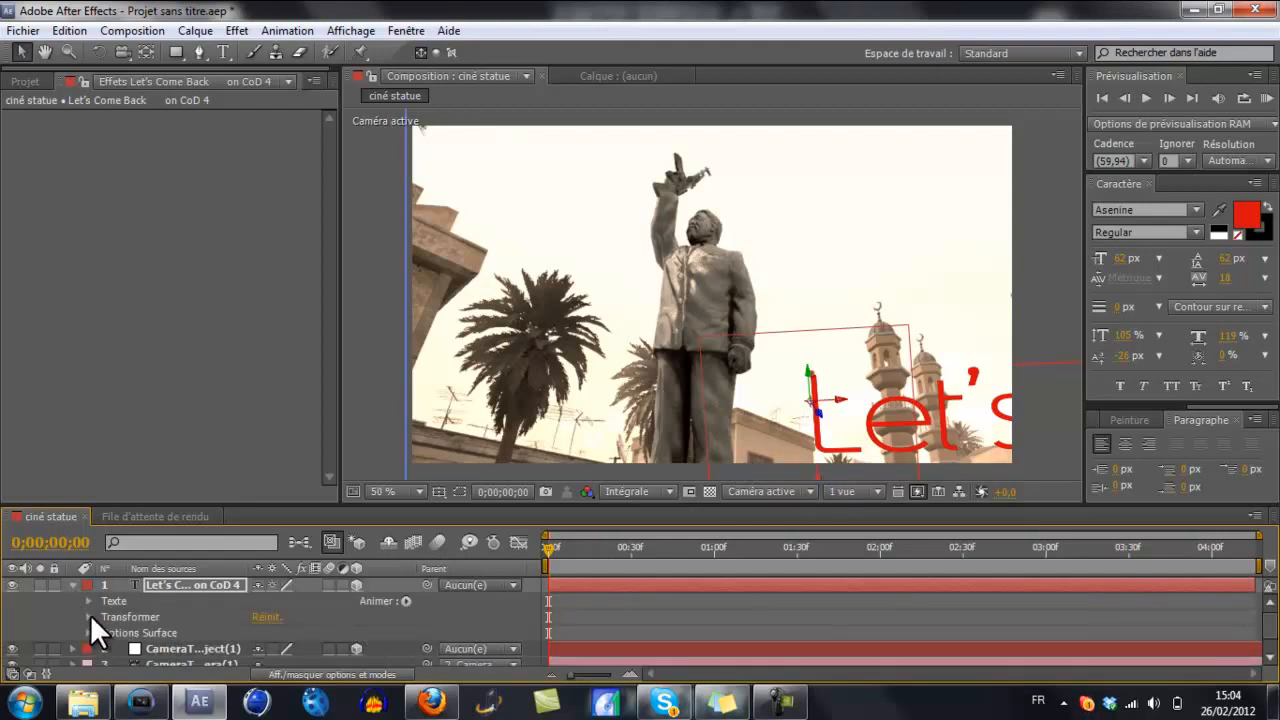
click(88, 617)
click(185, 616)
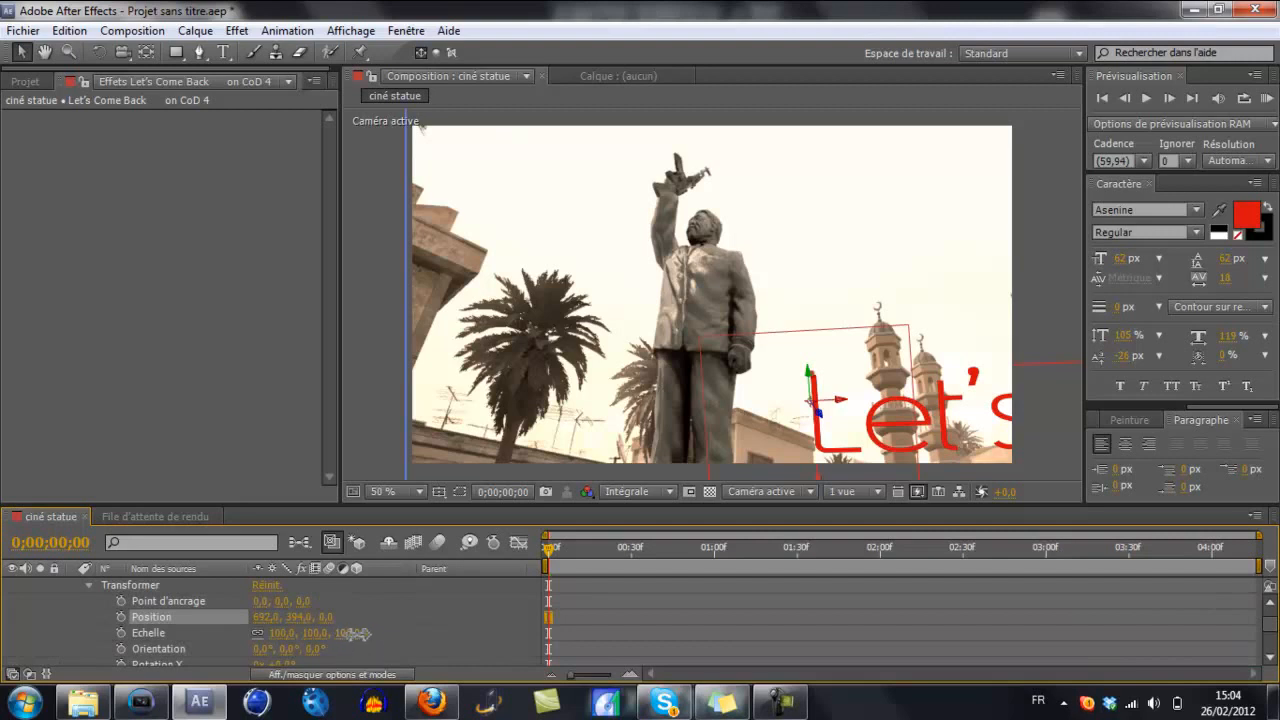
drag(348, 634, 294, 634)
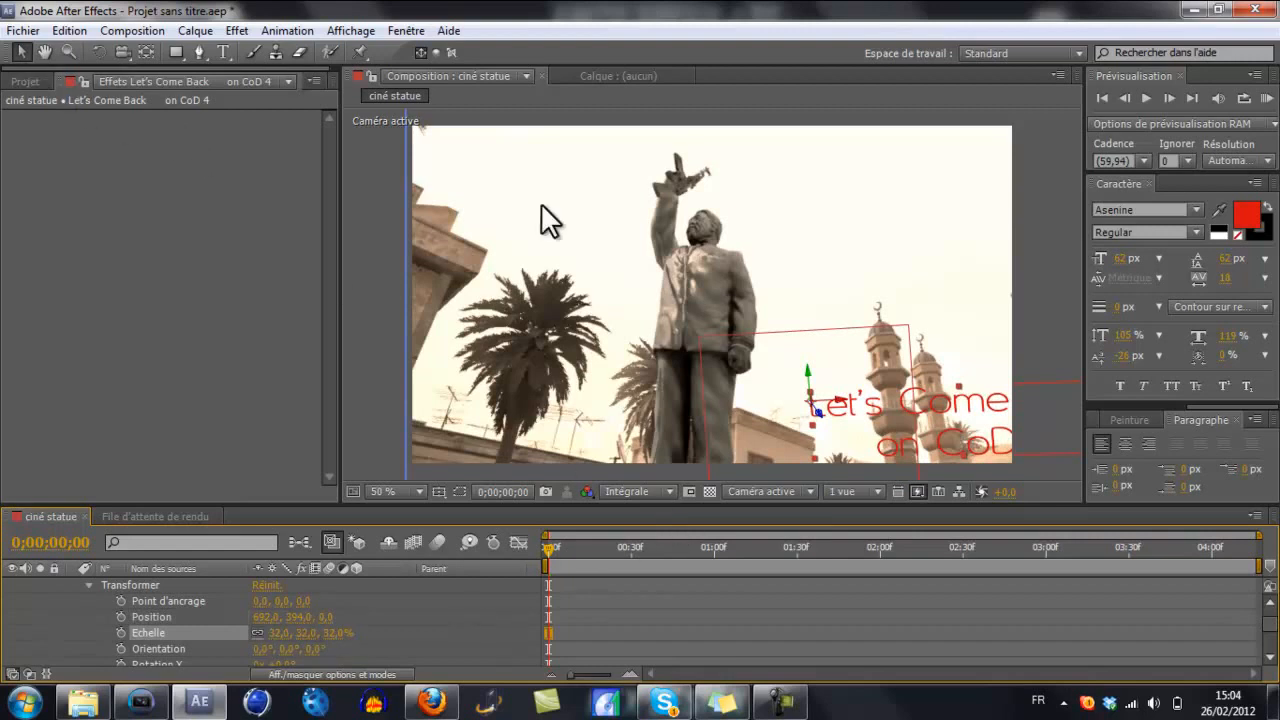
drag(940, 420, 866, 372)
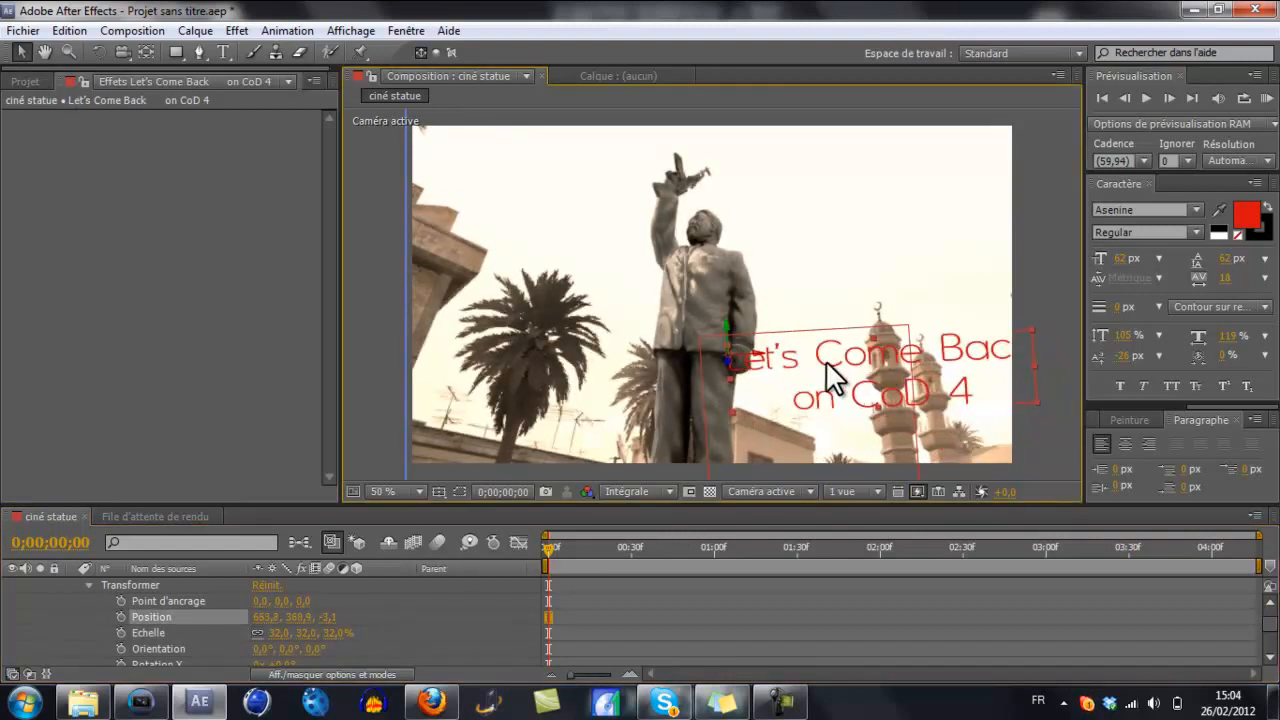
Tighten the character tracking of the whole text to -42 and raise the text slightly beside the statue's arm.
double_click(984, 352)
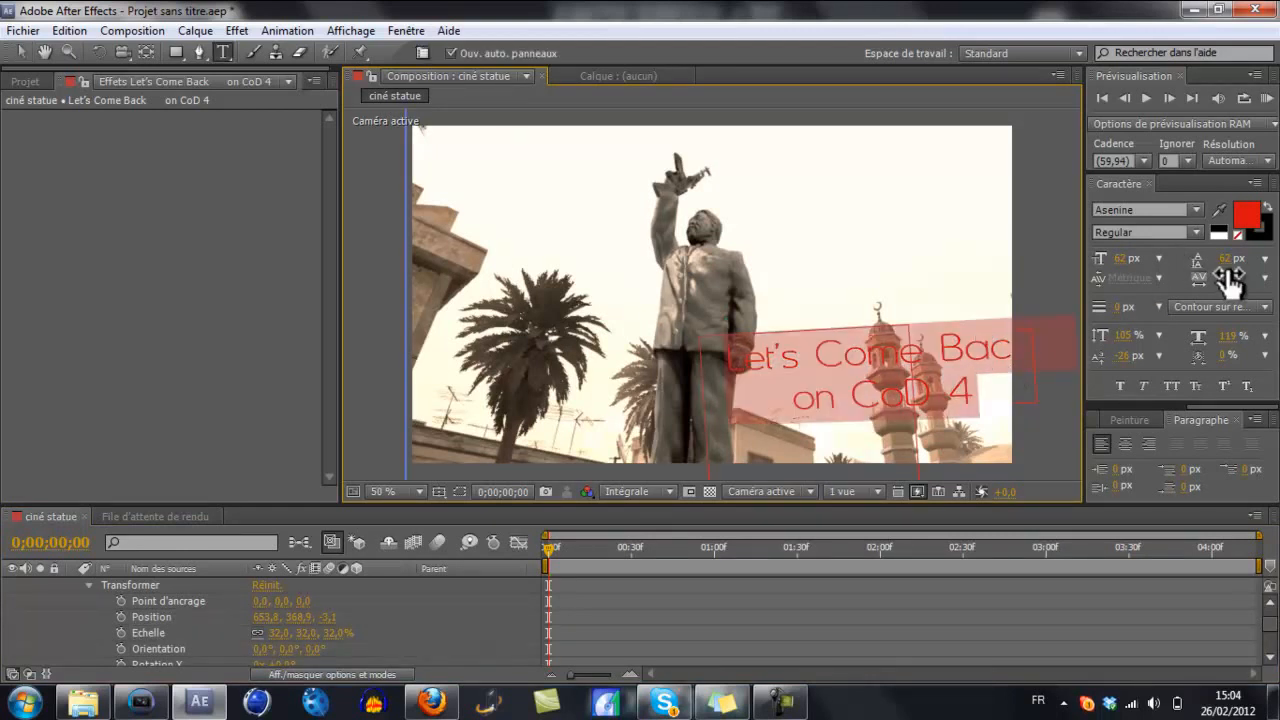
drag(1222, 279, 1168, 288)
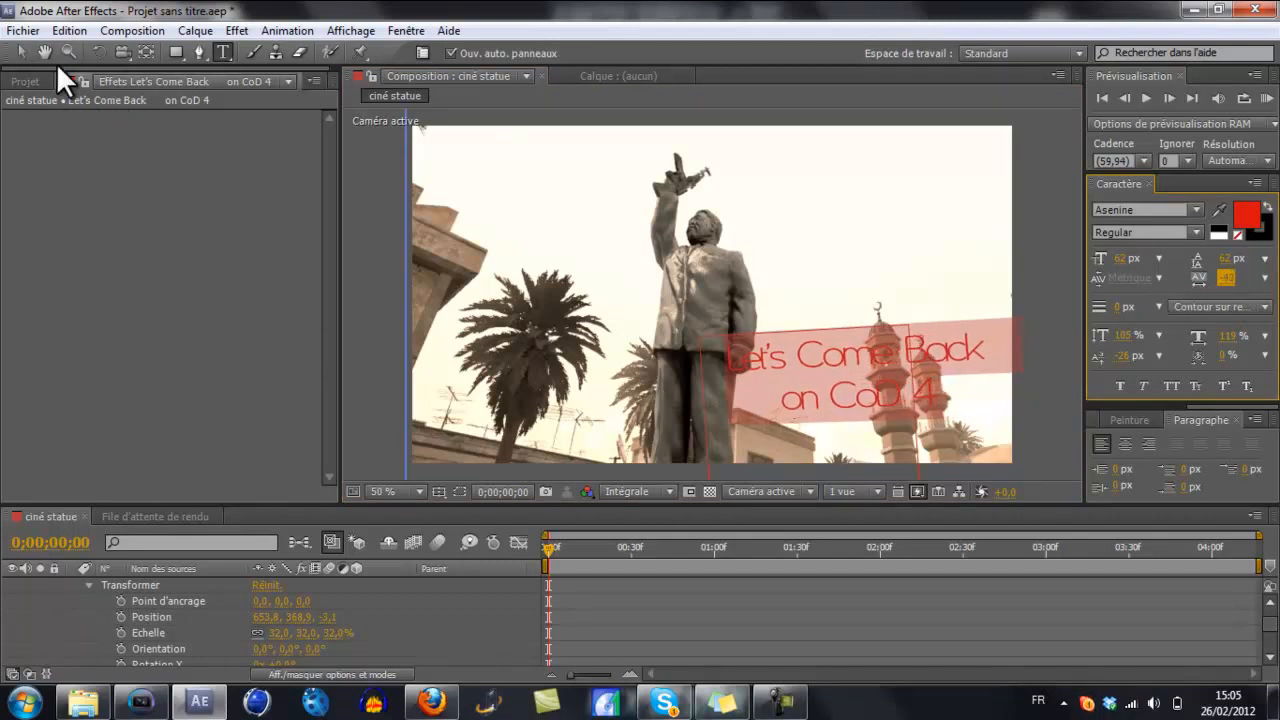
click(21, 50)
drag(843, 406, 843, 357)
Rotate the text layer to 4° on Y and -1° on Z.
scroll(226, 642, down, 1)
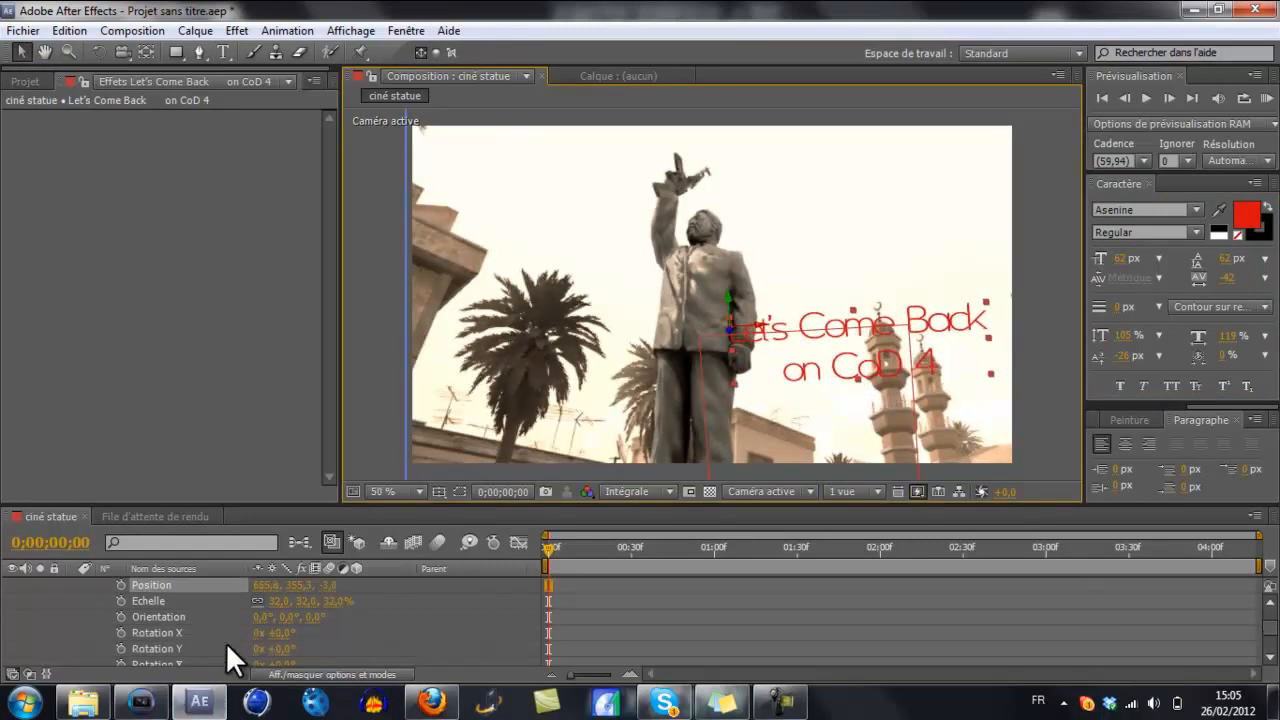
scroll(228, 636, down, 1)
scroll(257, 630, up, 1)
scroll(268, 618, down, 1)
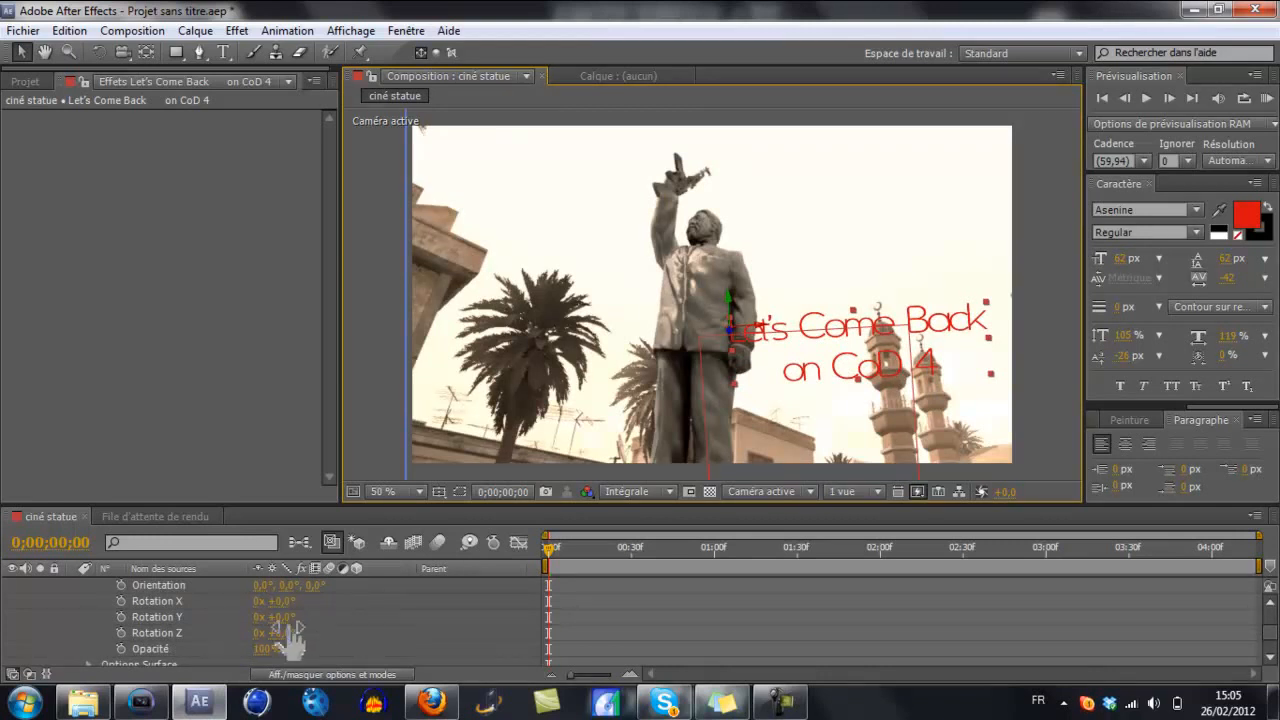
mouse_move(297, 623)
mouse_down()
mouse_move(285, 620)
mouse_move(300, 619)
mouse_move(289, 631)
mouse_up()
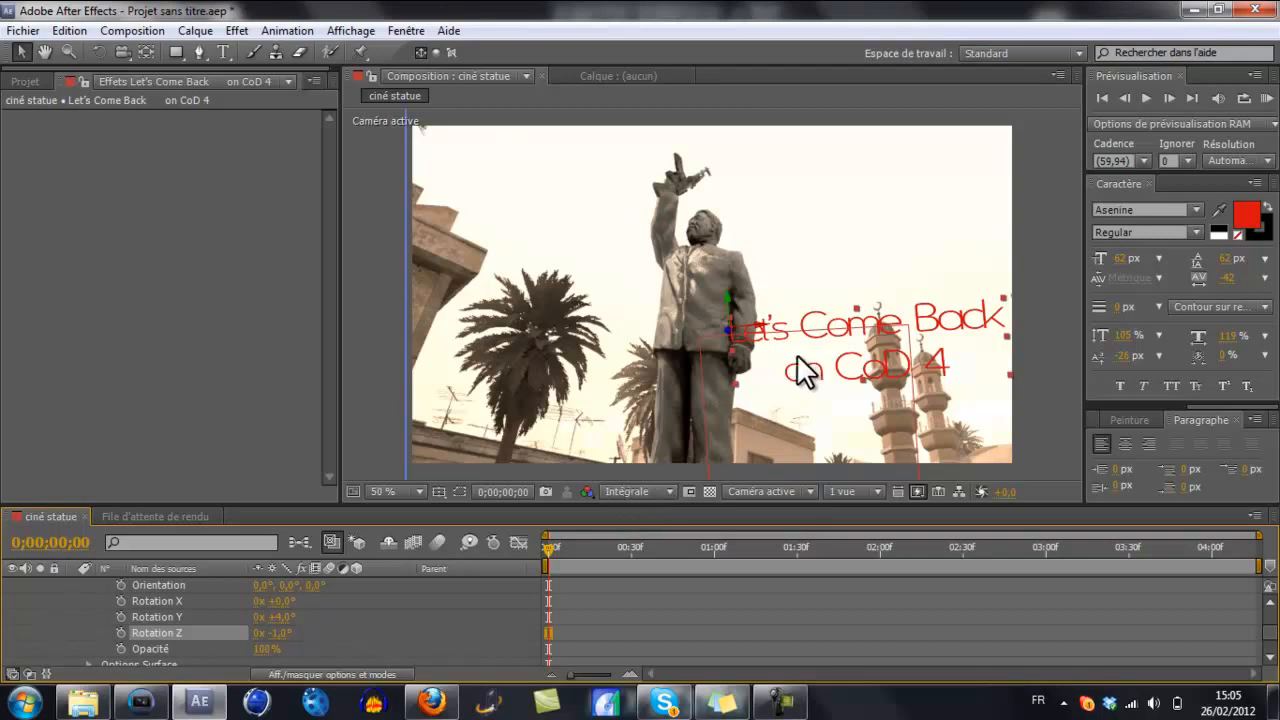
Check the text across the clip and reposition it beside the statue's upper arm at 0;00;03;43.
drag(836, 368, 842, 356)
drag(560, 555, 1203, 578)
mouse_move(1171, 579)
mouse_down()
mouse_move(596, 556)
mouse_move(1097, 596)
mouse_move(1162, 589)
mouse_up()
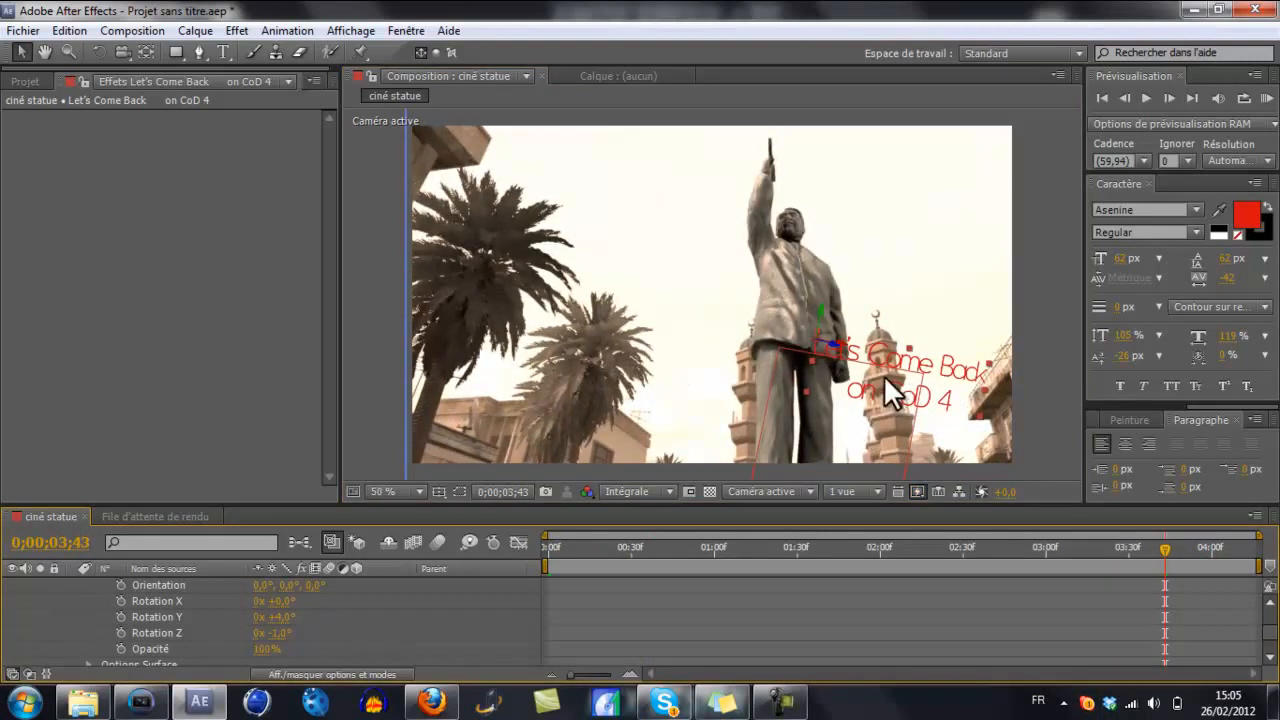
drag(887, 352, 912, 318)
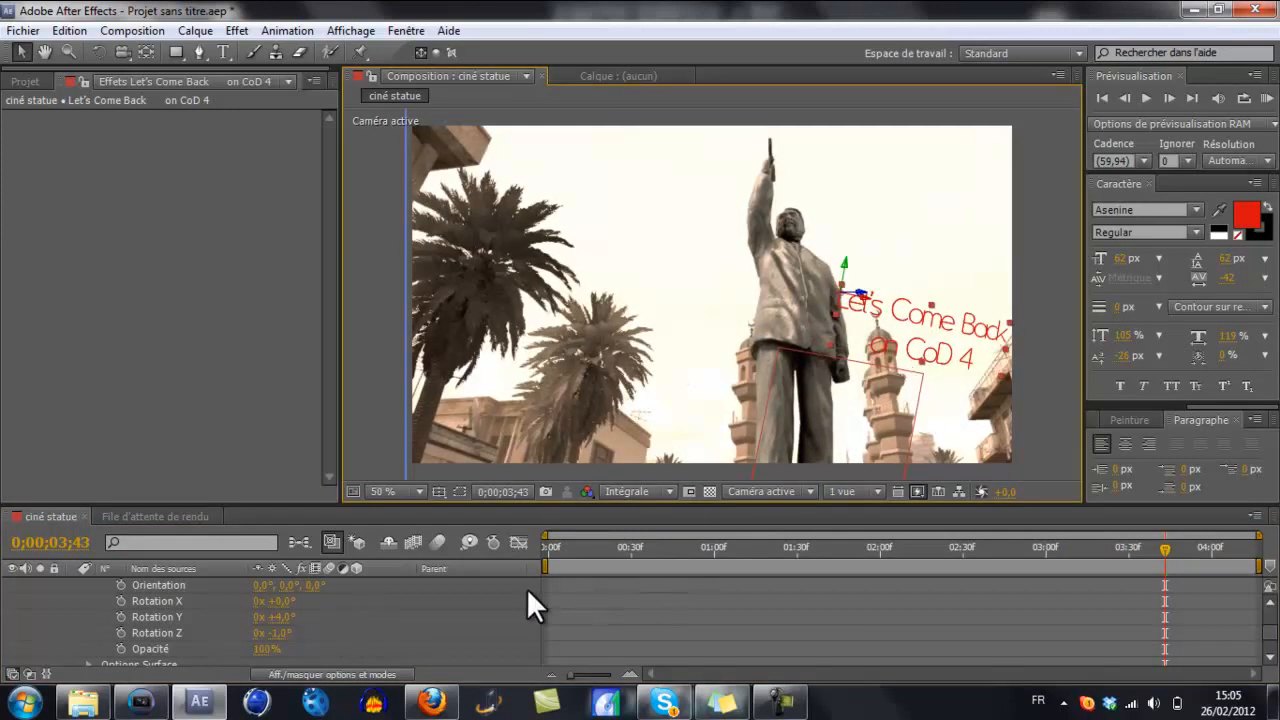
Set the text layer's X rotation to -12° and keyframe it at 0;00;03;43.
scroll(233, 626, down, 2)
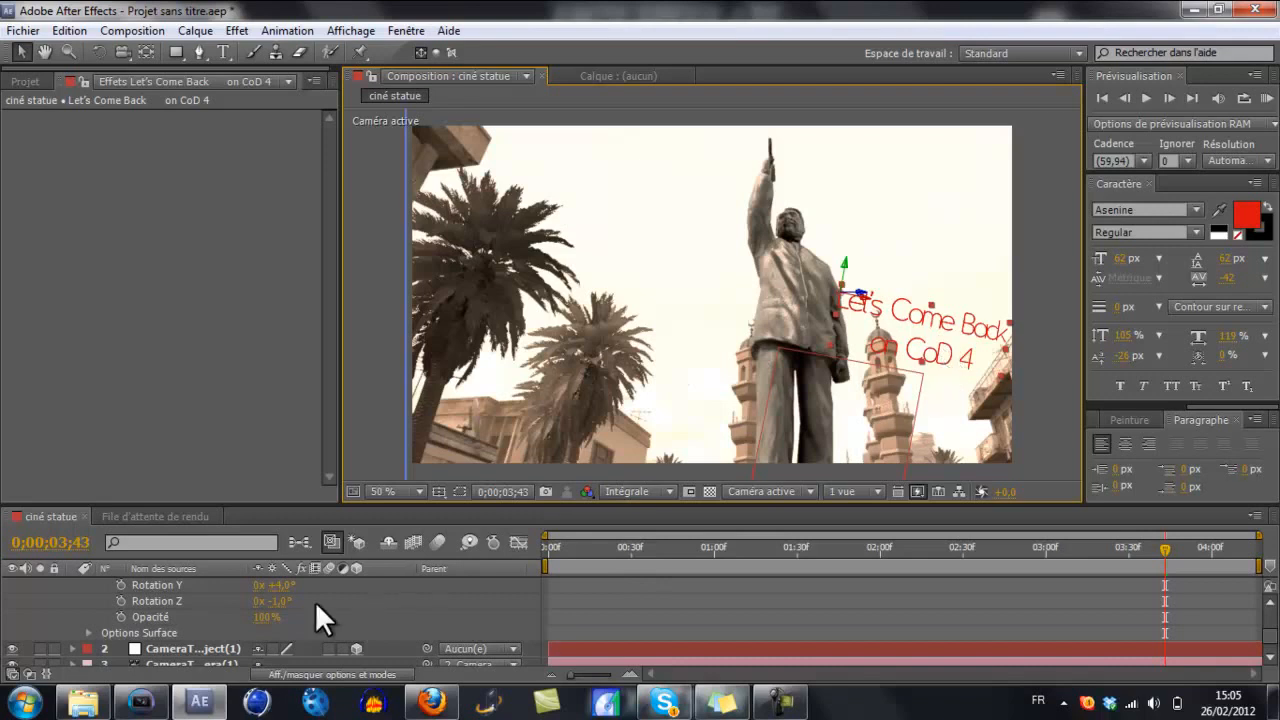
scroll(290, 632, up, 2)
scroll(290, 632, up, 2)
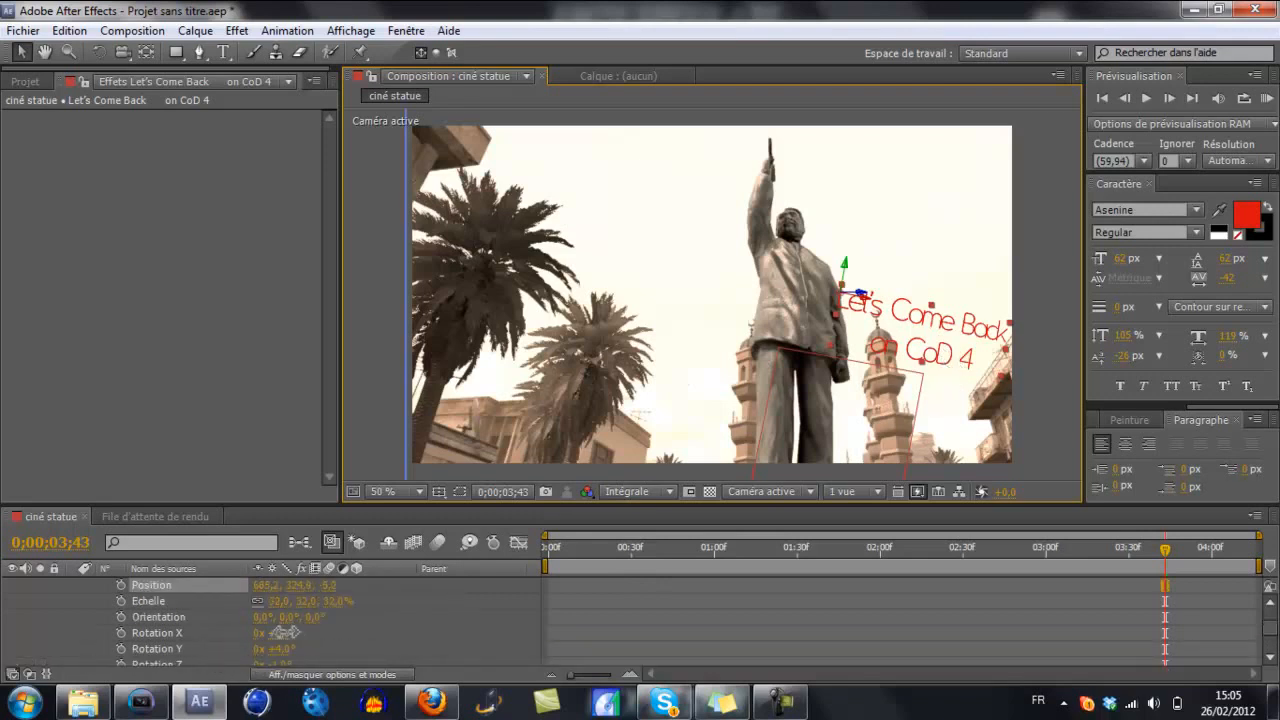
drag(274, 632, 279, 634)
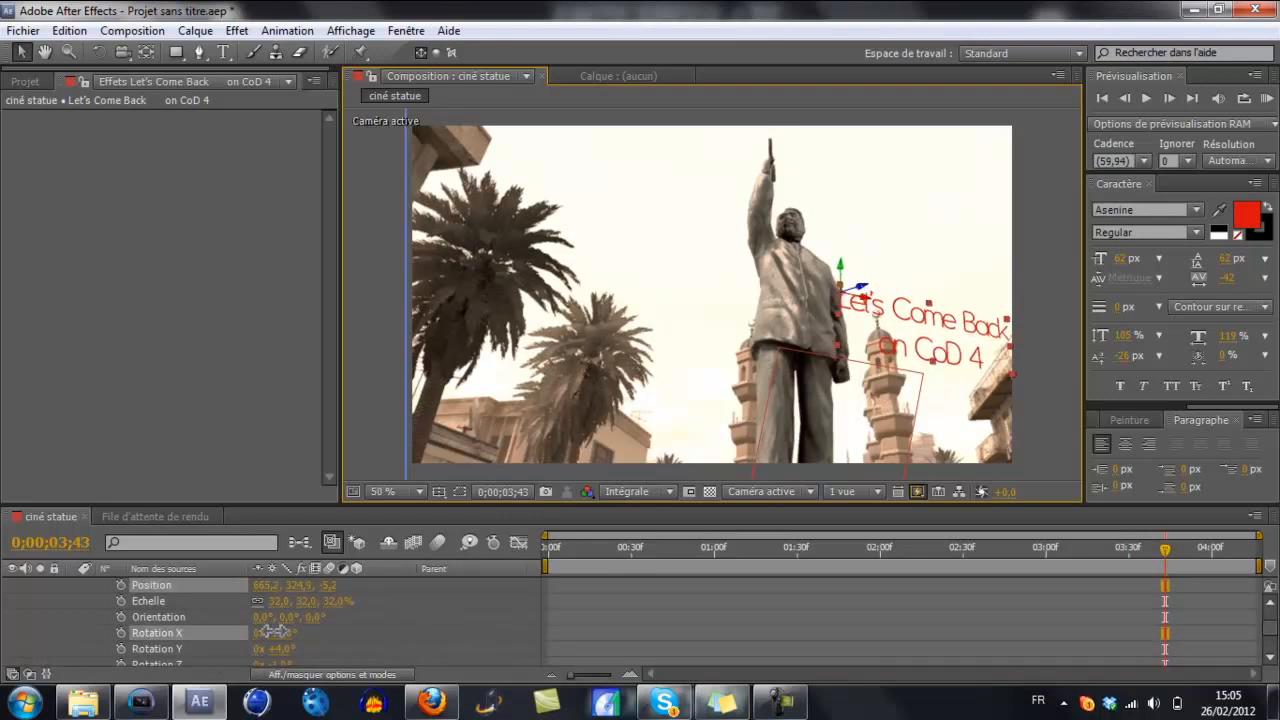
click(121, 632)
Keyframe the X rotation at -10° at the start of the composition and check the text's movement across the clip.
drag(1165, 550, 542, 577)
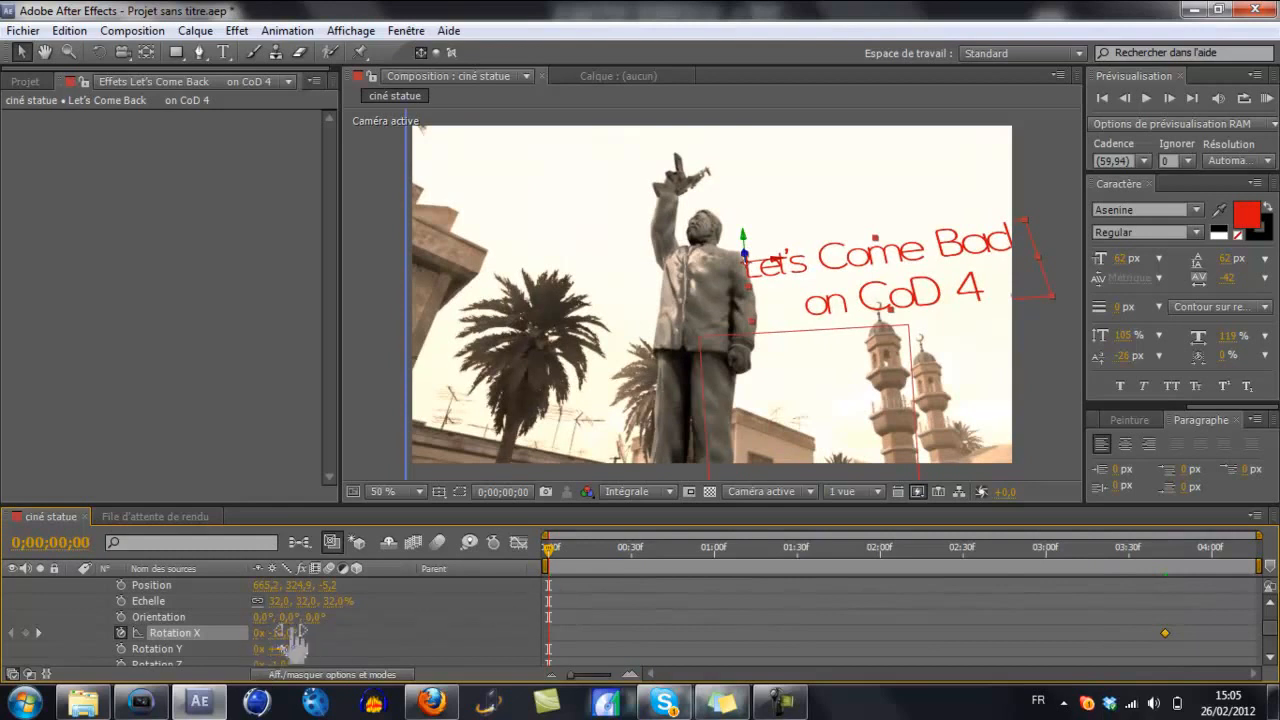
drag(272, 633, 268, 633)
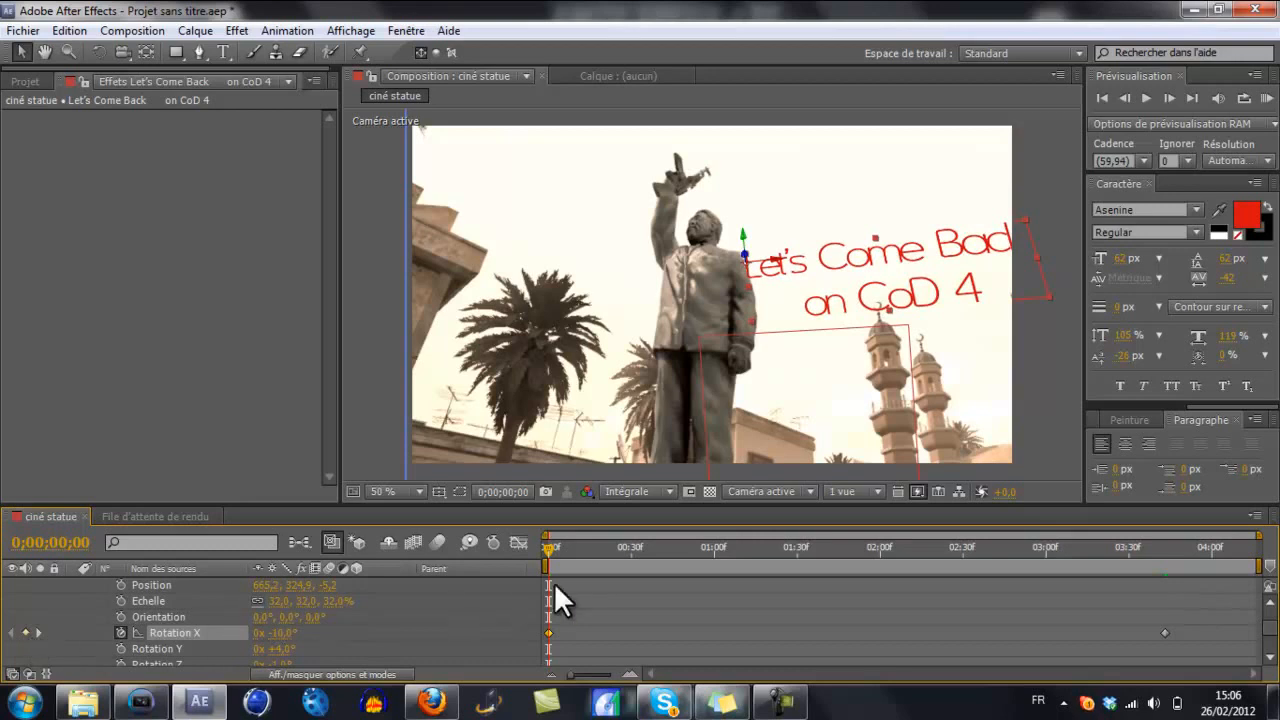
click(551, 552)
drag(557, 553, 1172, 625)
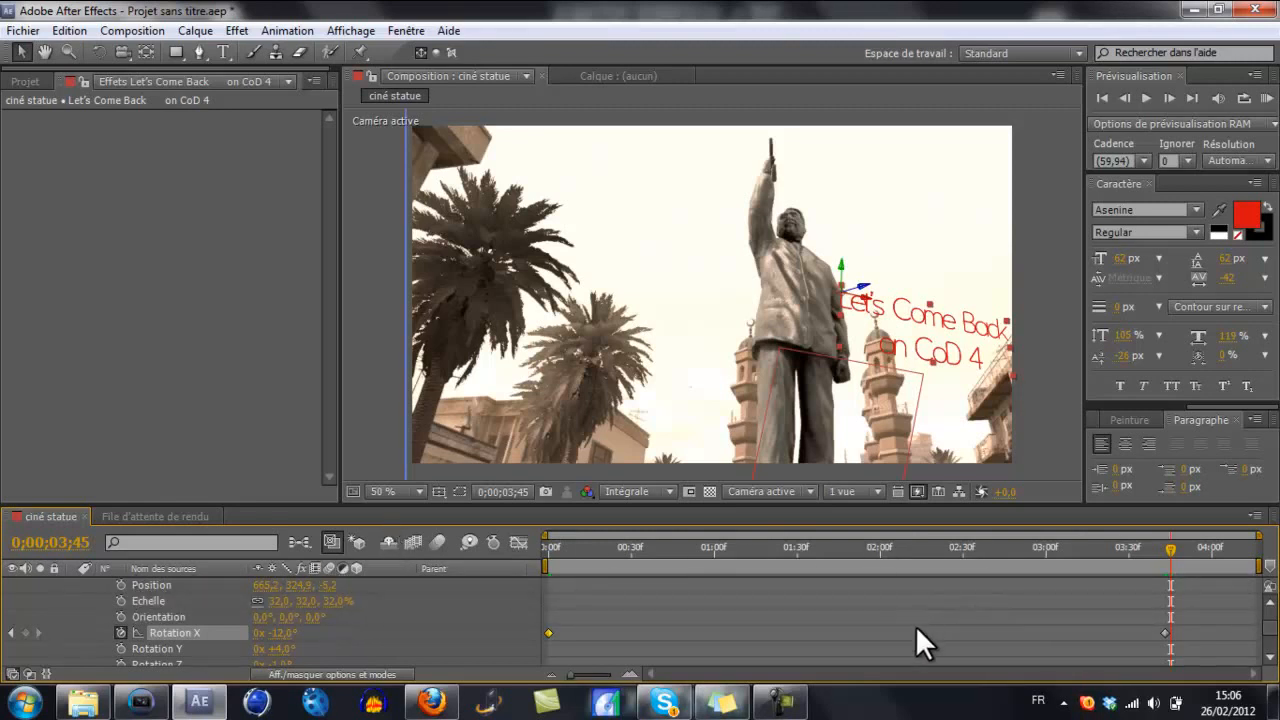
drag(1172, 549, 1232, 611)
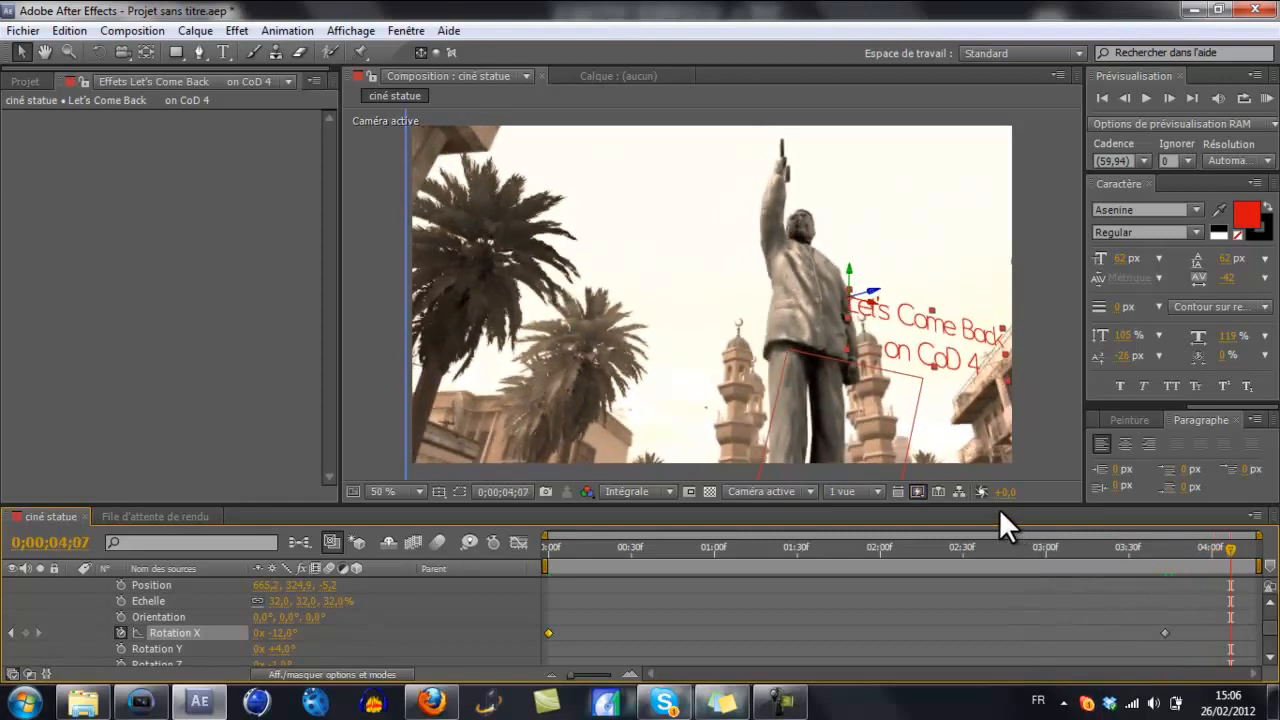